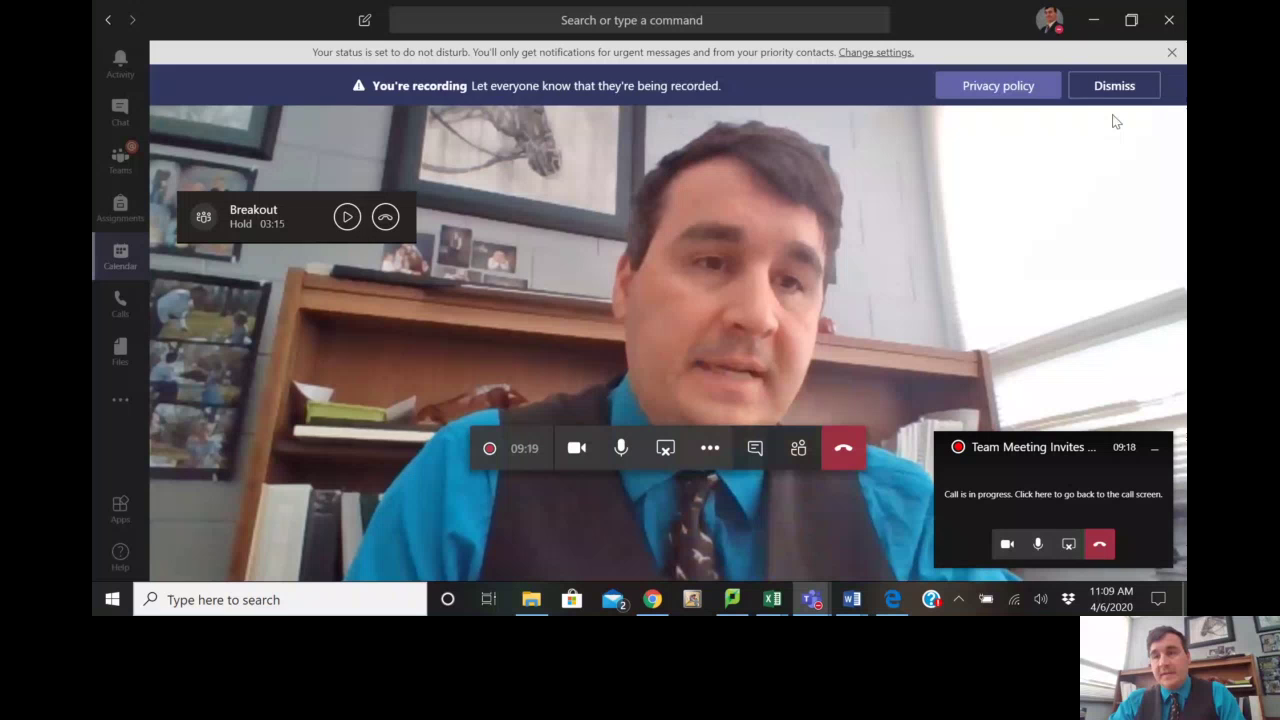
- Open Friday April 3's JH/HS Weekly Staff Meeting from the calendar and view the copy and open options for its join link
left_click(1110, 86)
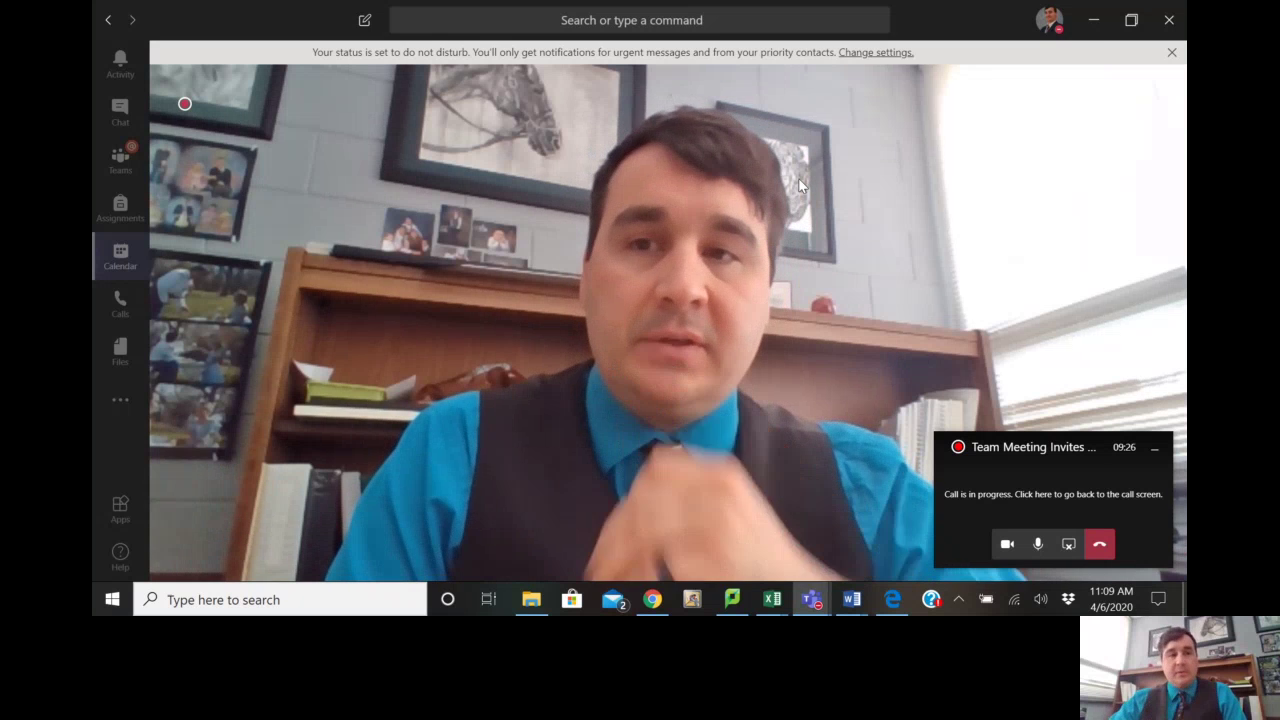
mouse_move(304, 240)
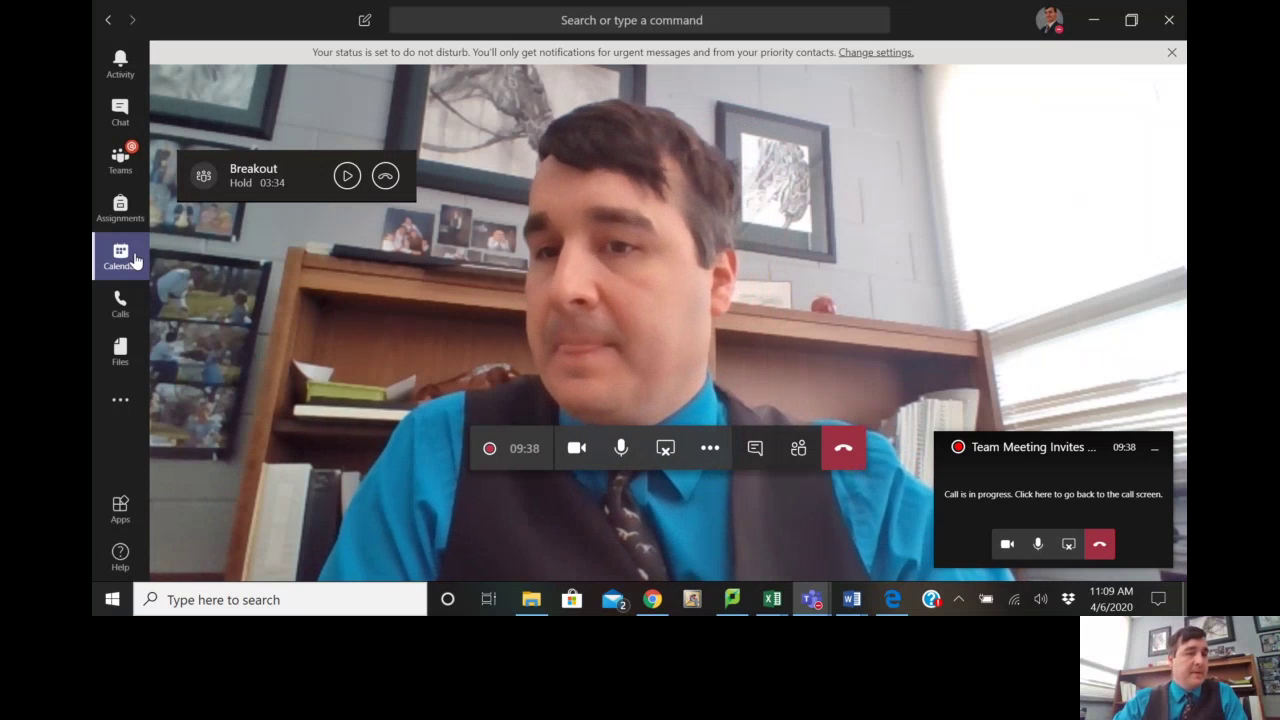
left_click(141, 260)
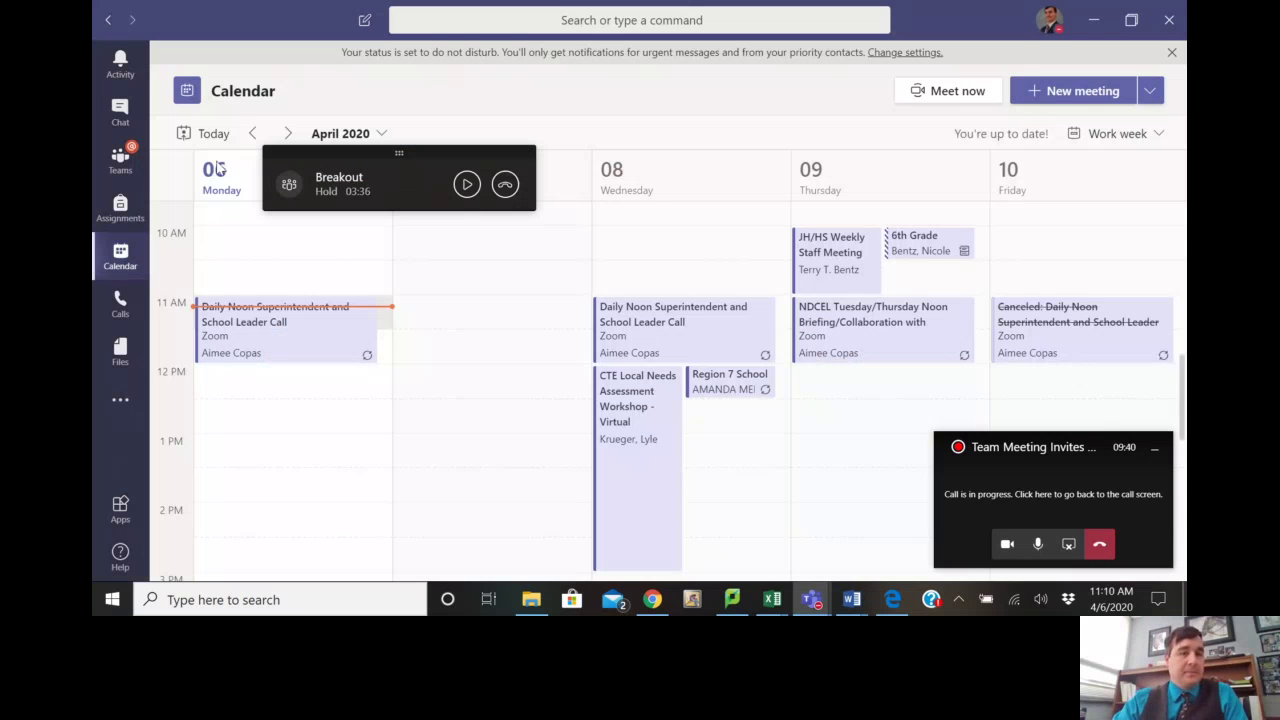
left_click(254, 134)
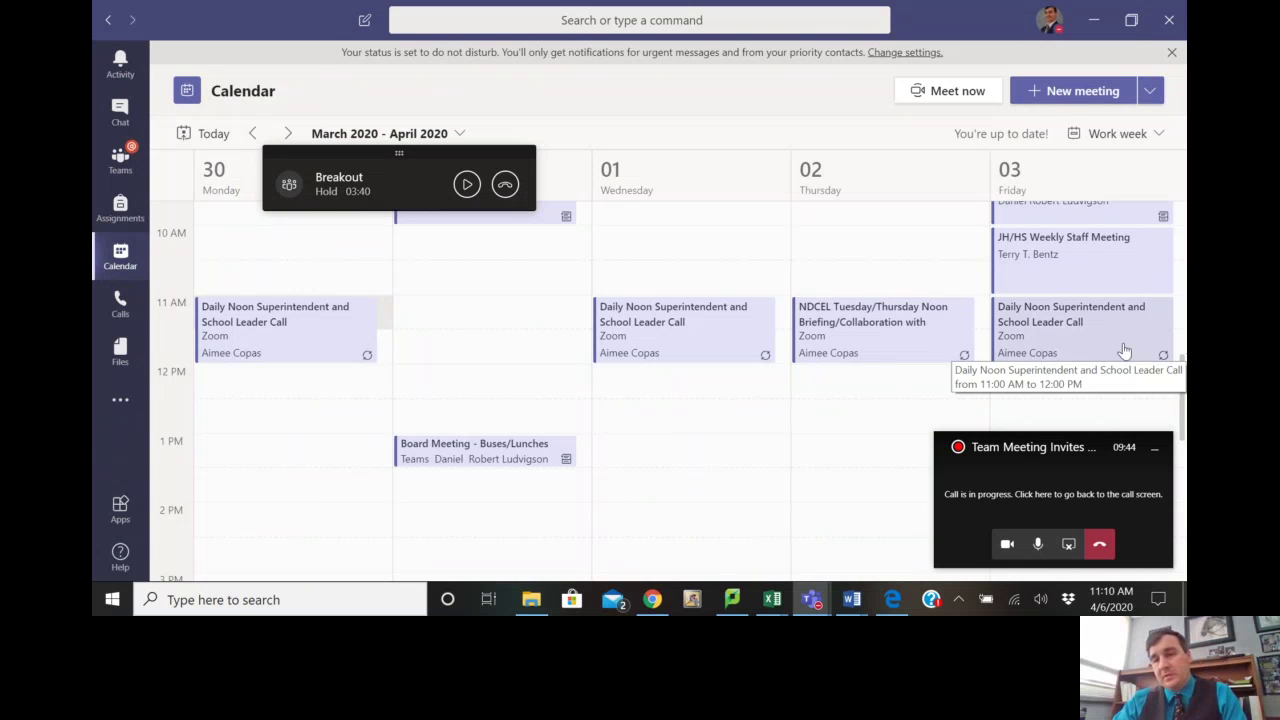
double_click(1095, 282)
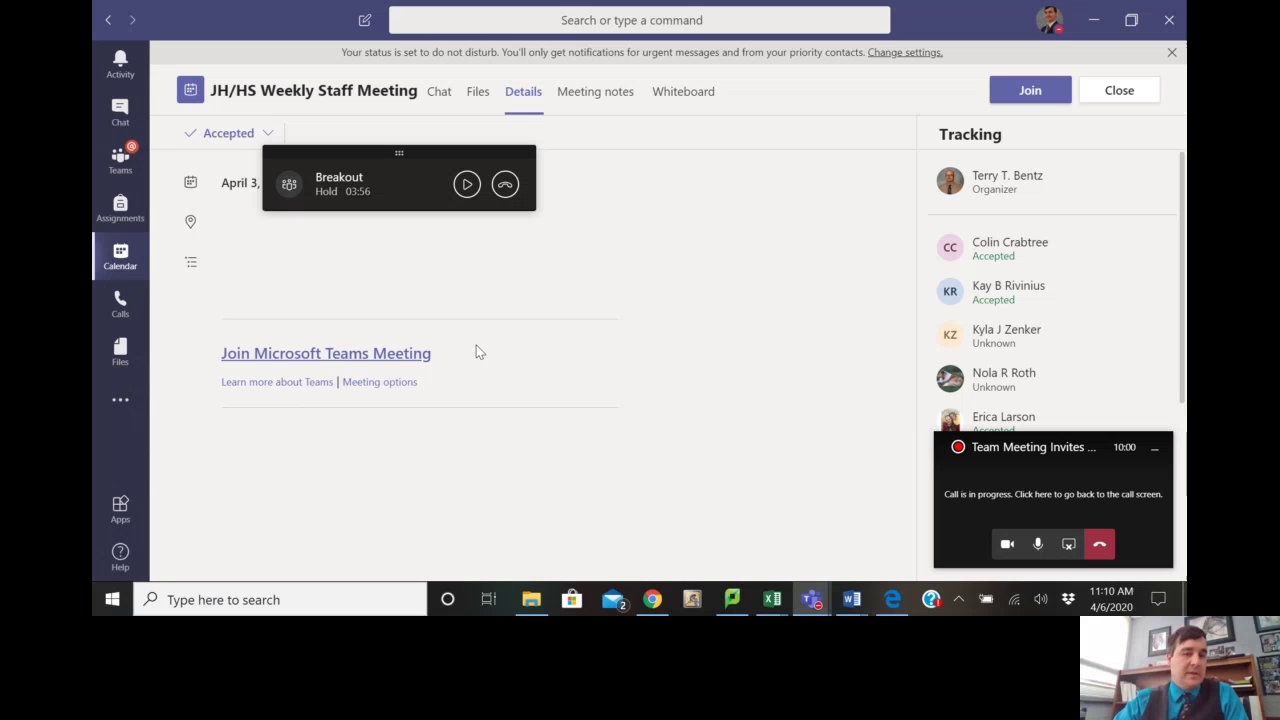
right_click(362, 360)
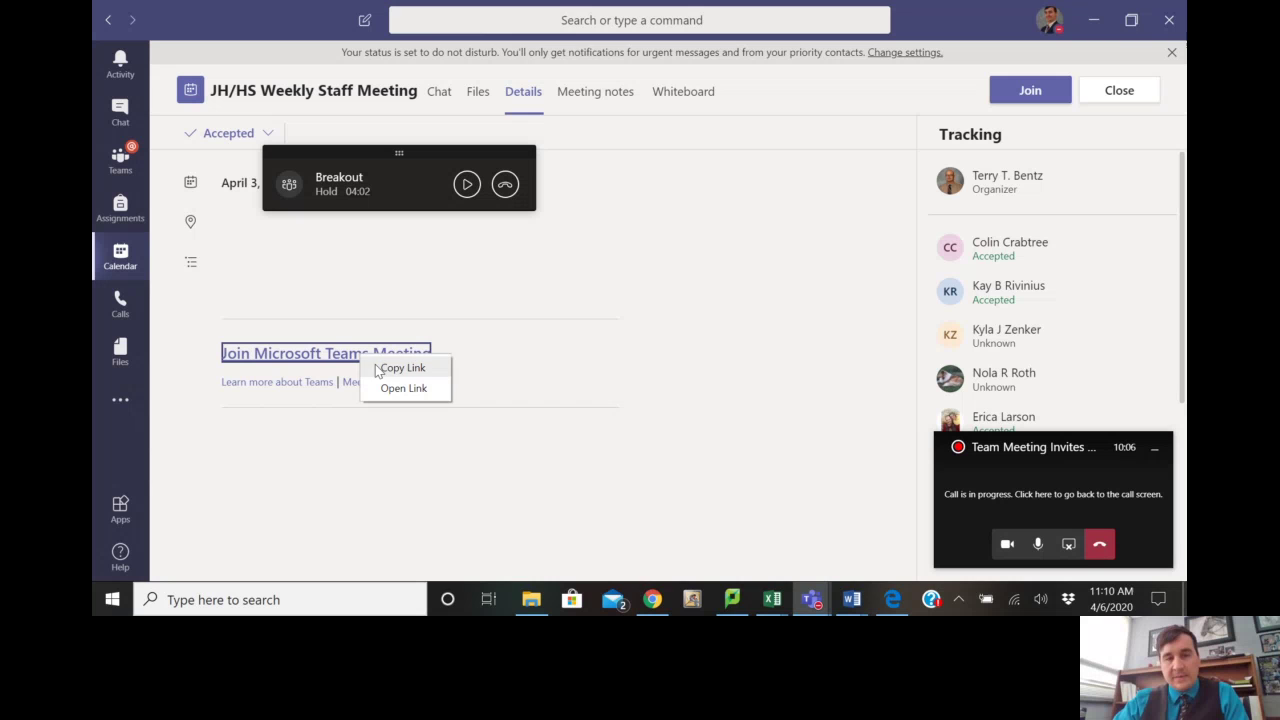
left_click(599, 332)
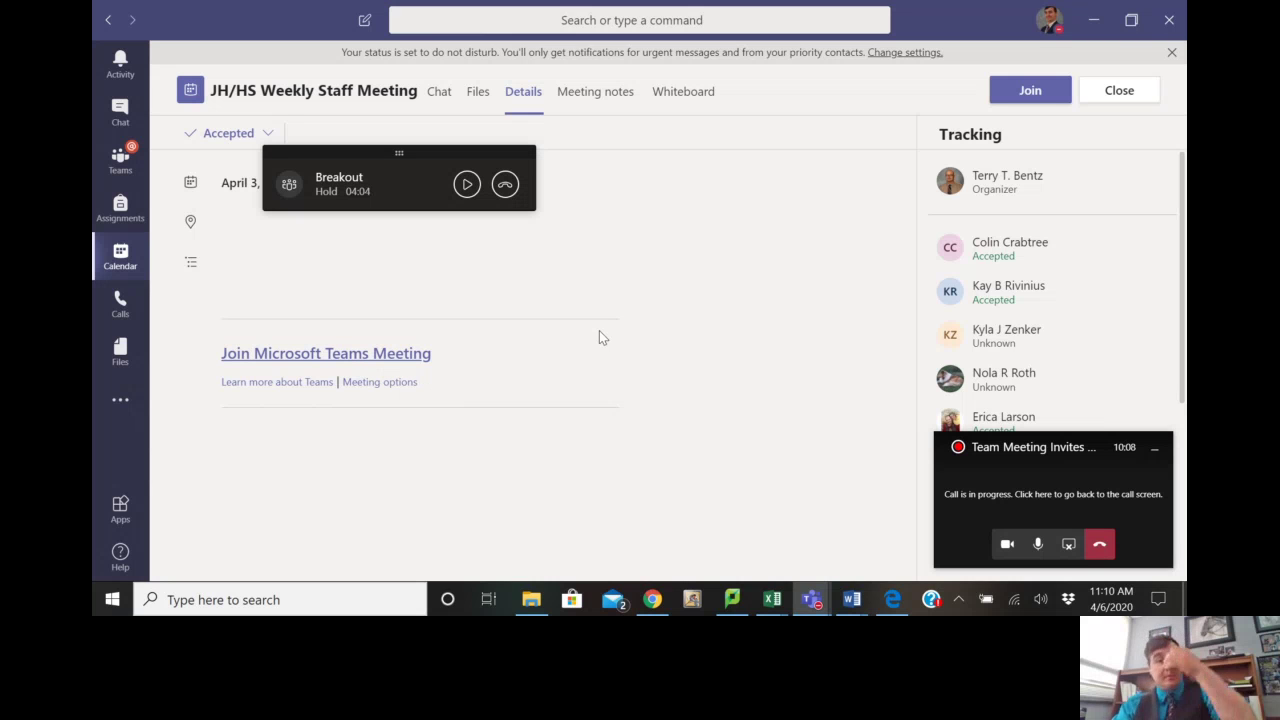
- View the meeting details of the Elementary Staff Meeting posted in the elementary team's General channel
left_click(124, 170)
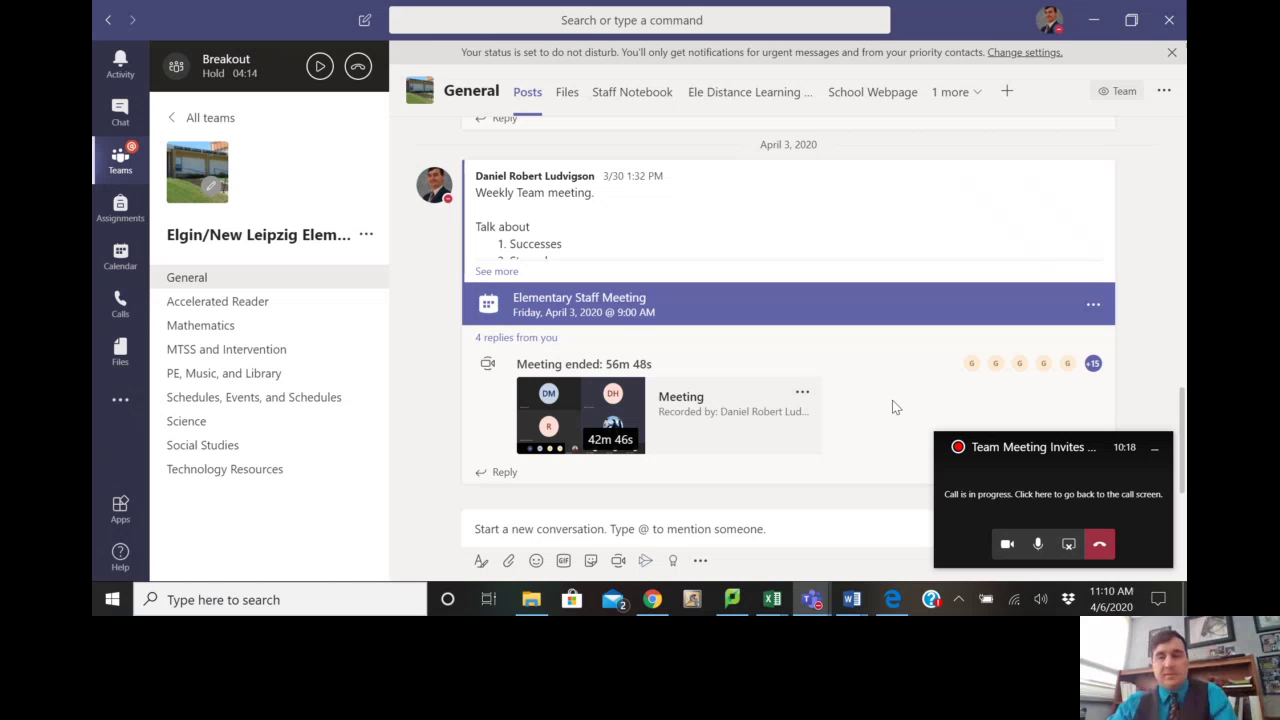
left_click(1093, 311)
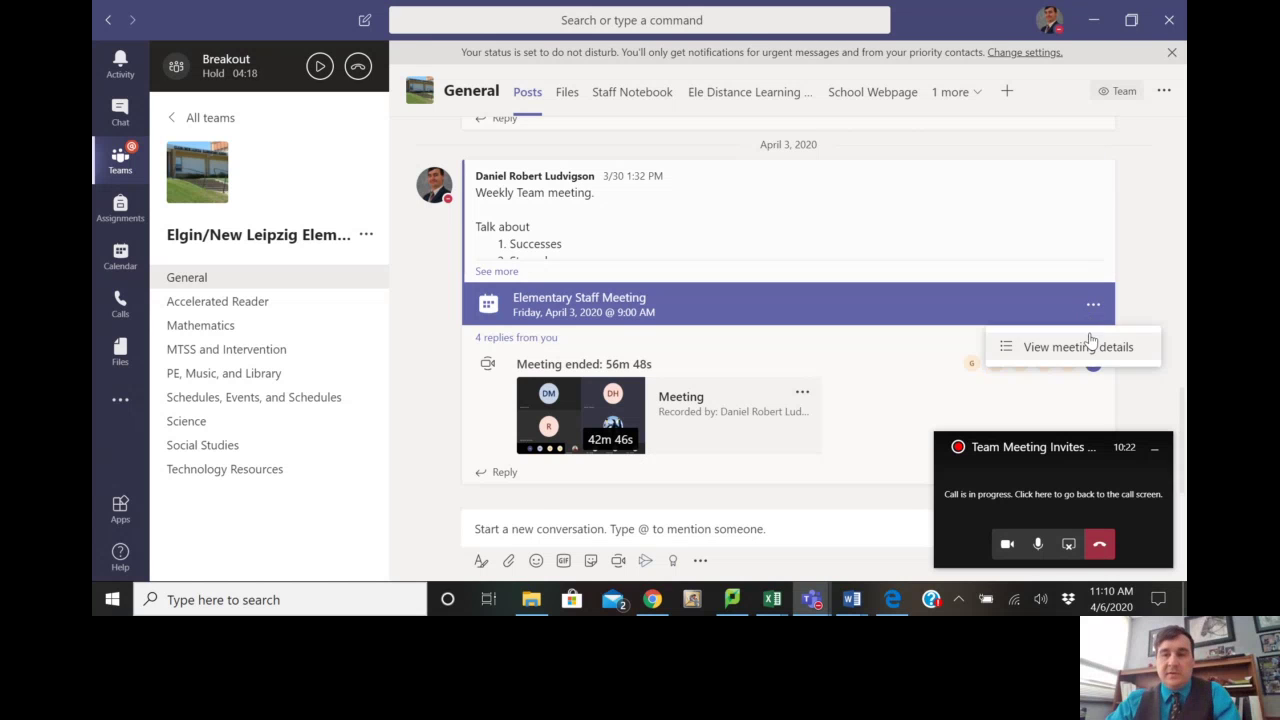
left_click(1090, 344)
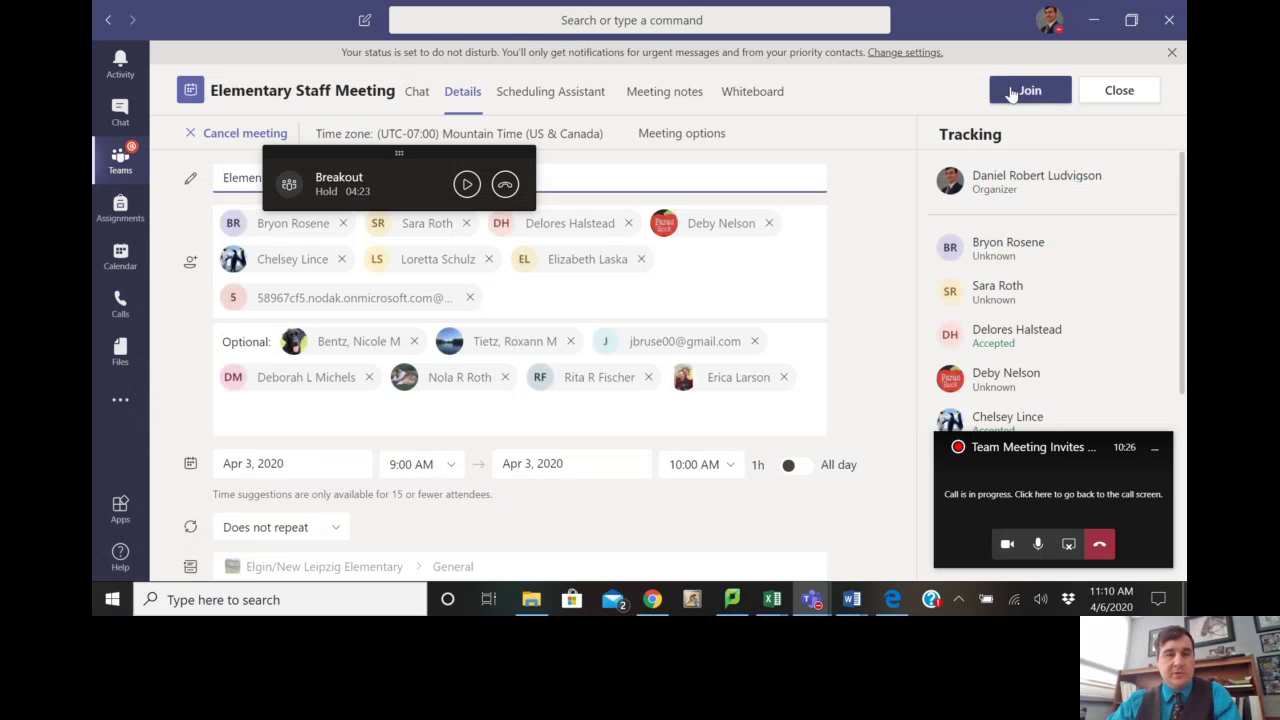
- Look at the recent chats of the Team Meeting Invites meeting and the Creating a Teams Meeting session
left_click(118, 114)
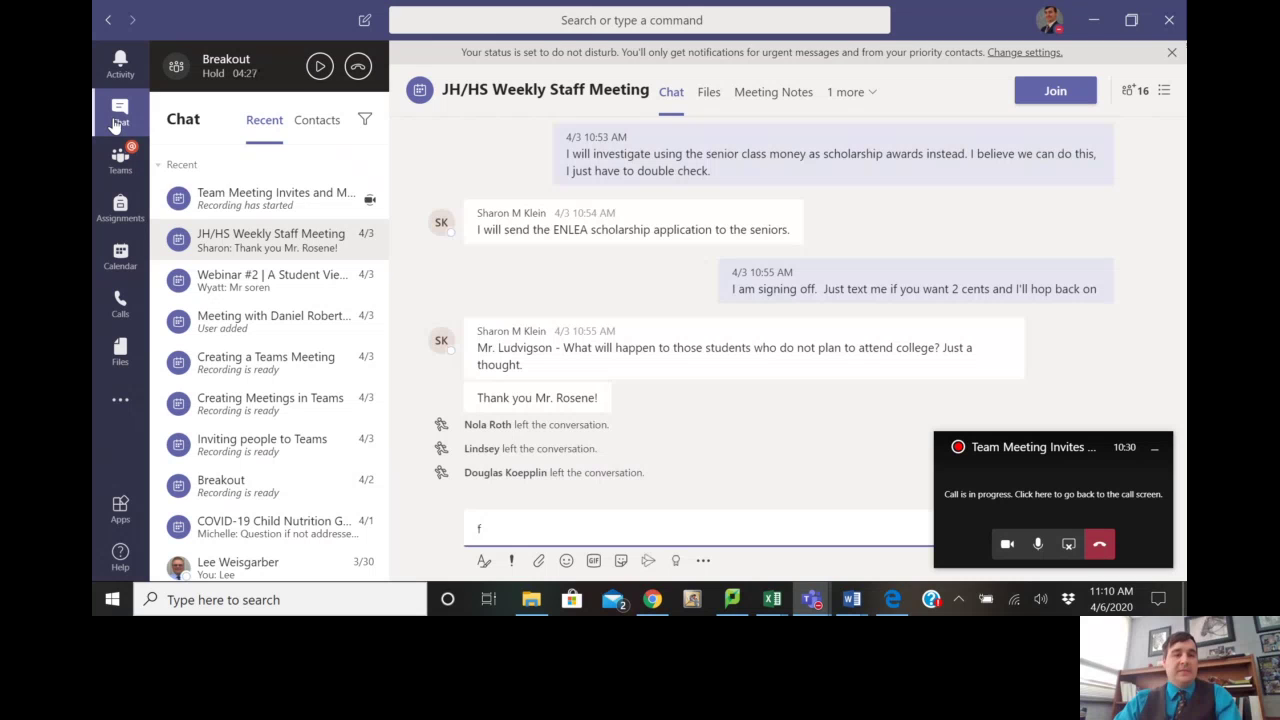
left_click(272, 200)
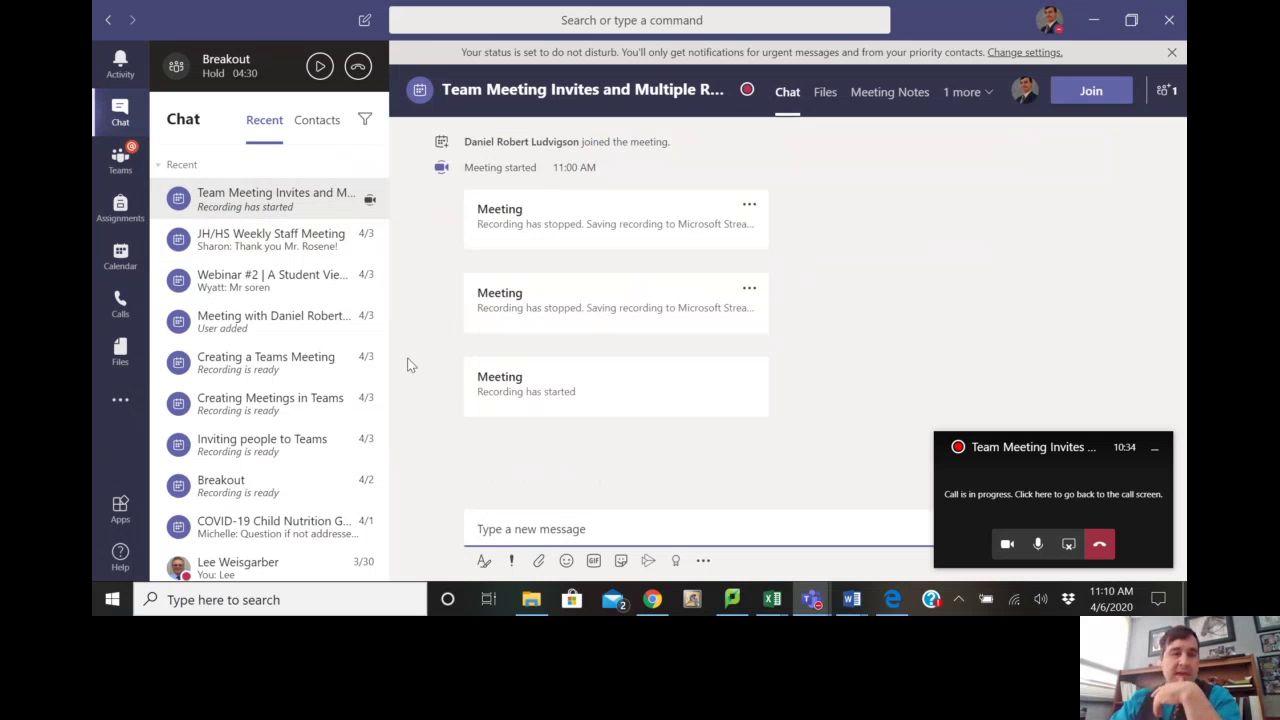
left_click(237, 364)
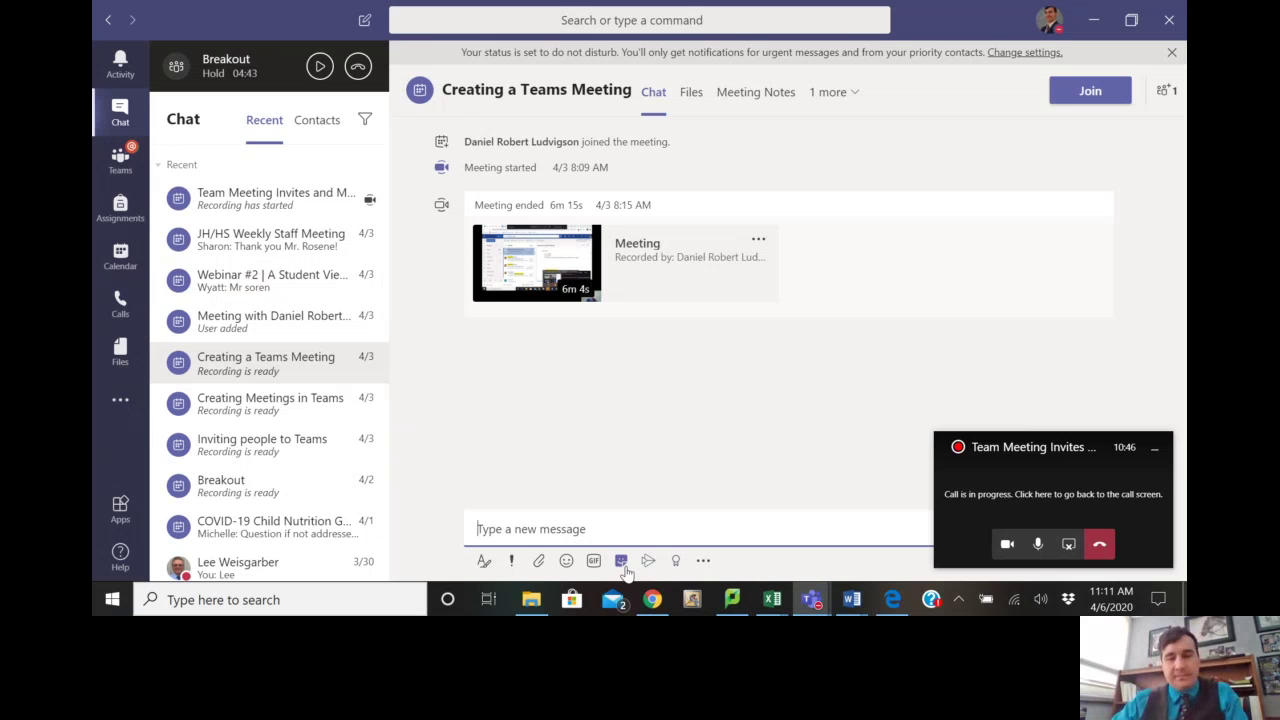
- Switch to Outlook mail in Chrome and view the Elementary Staff Meeting invitation in its email thread
left_click(651, 600)
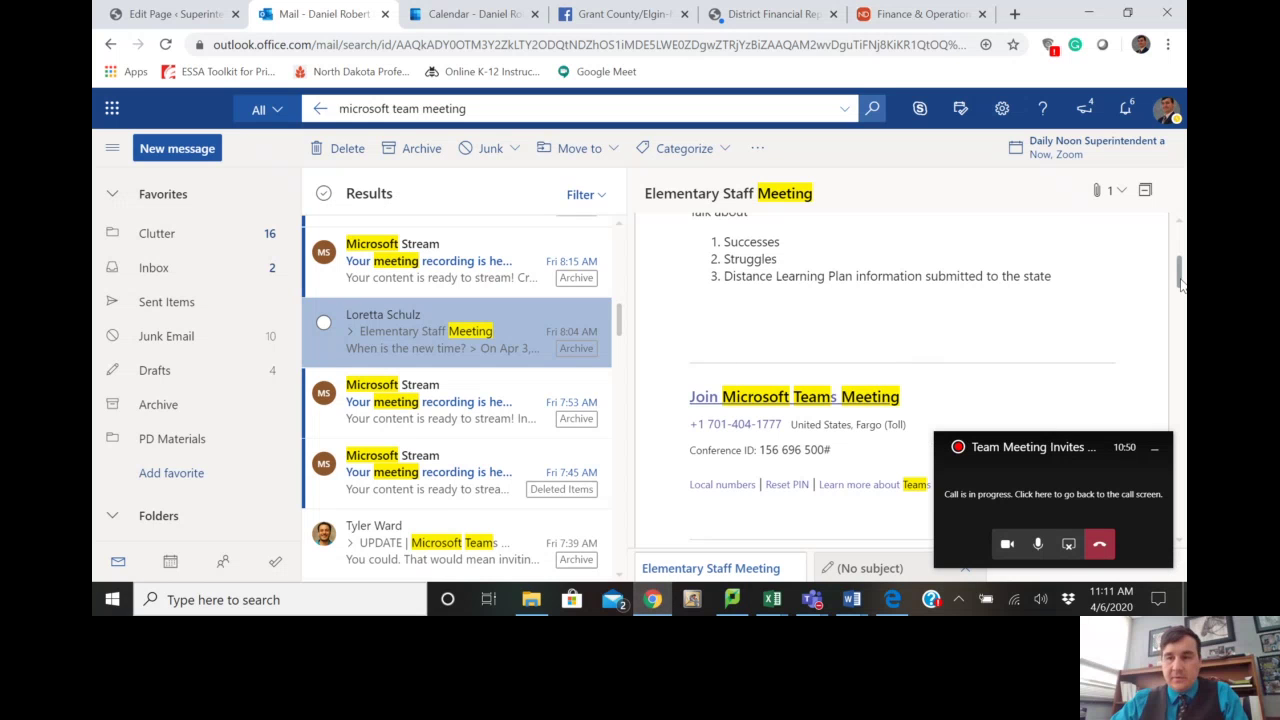
left_click_drag(1180, 285, 1180, 270)
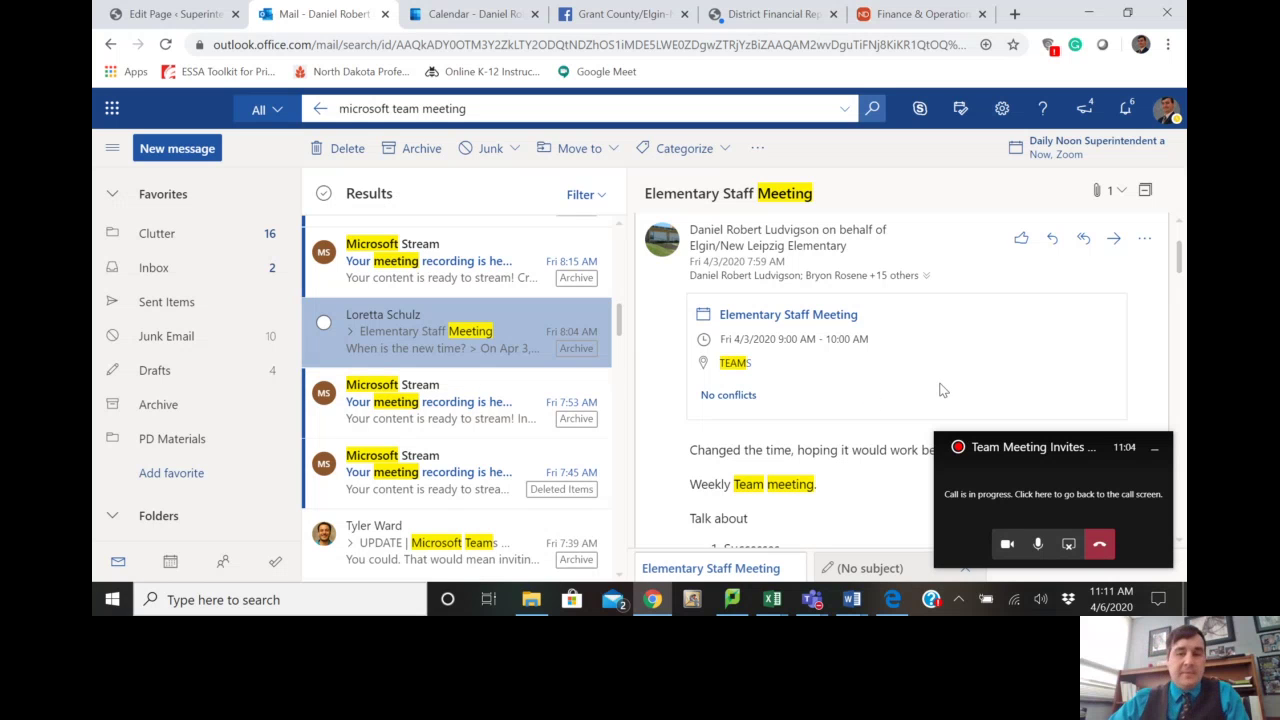
right_click(1176, 268)
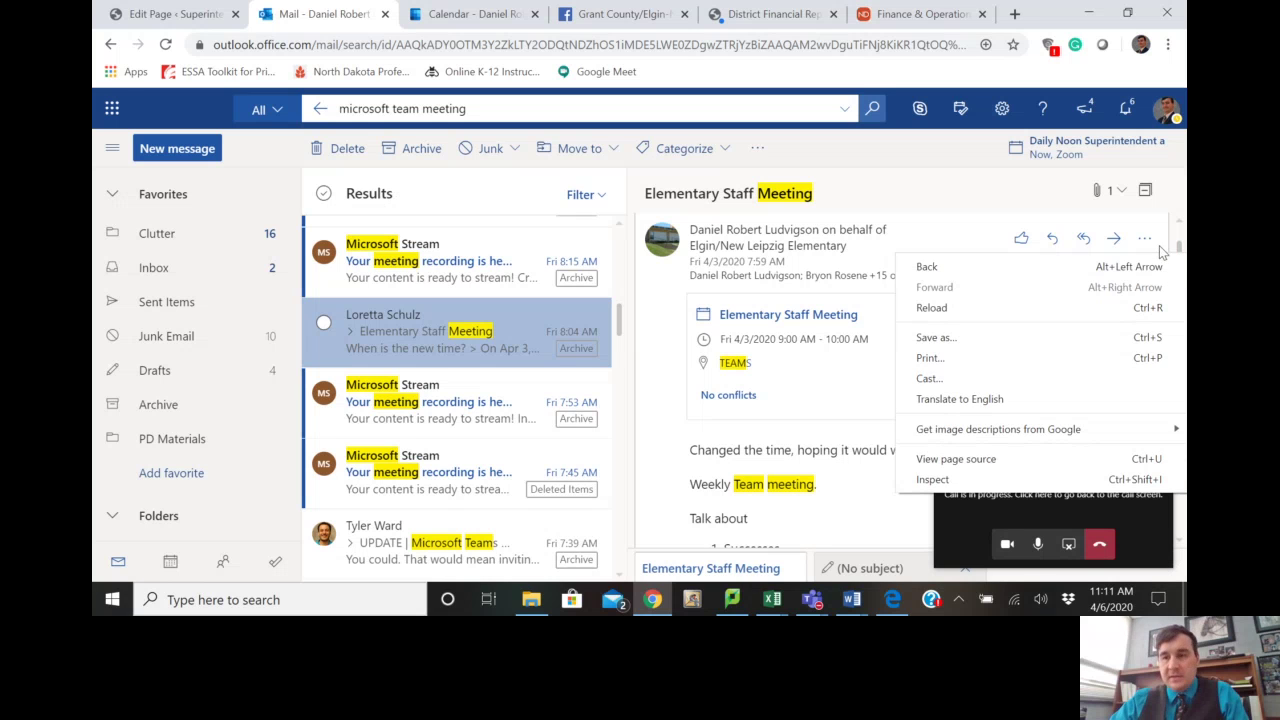
left_click(1159, 245)
left_click(1159, 245)
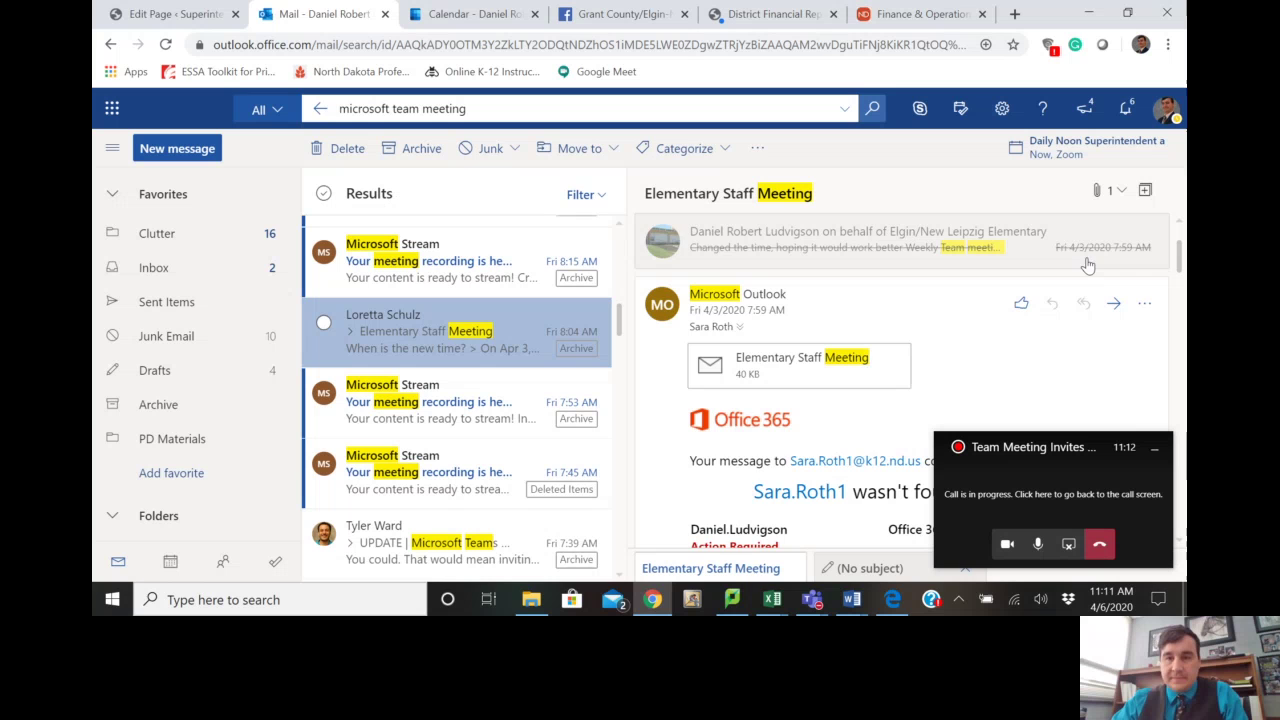
left_click(1056, 232)
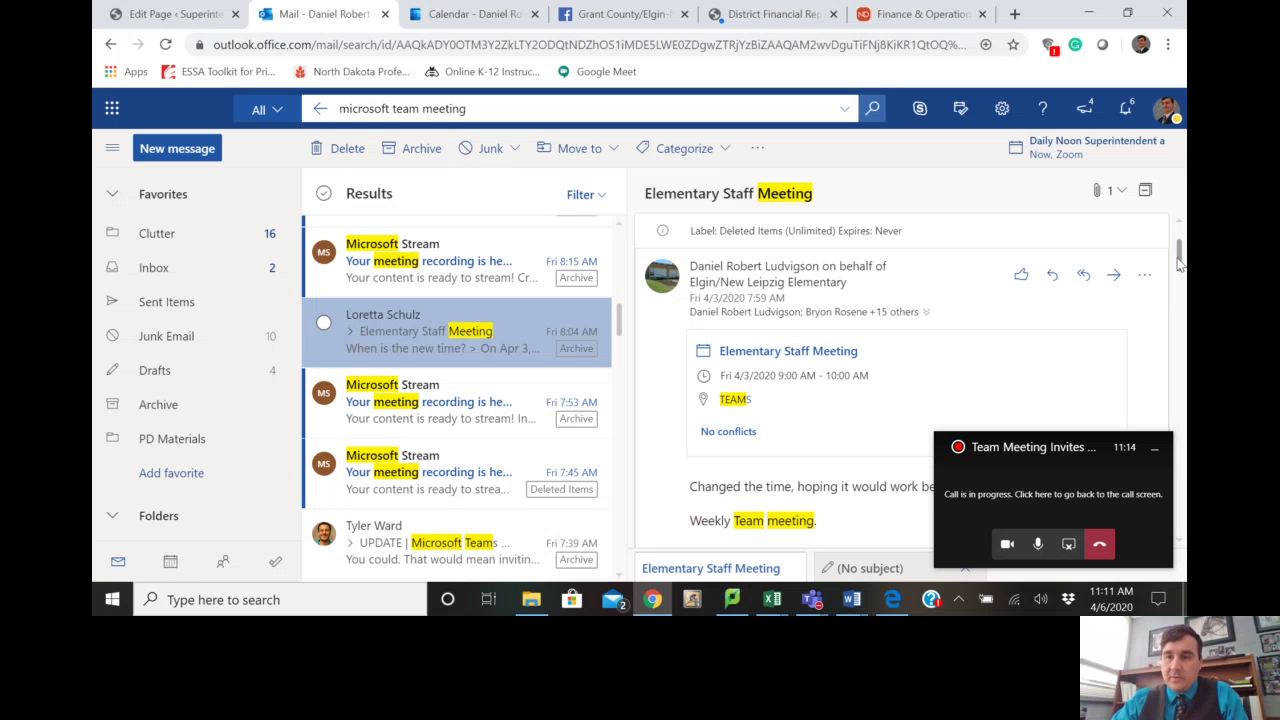
- Find the Teams join link in the invitation email and highlight the dial-in number and conference ID below it
left_click_drag(1178, 262, 1180, 280)
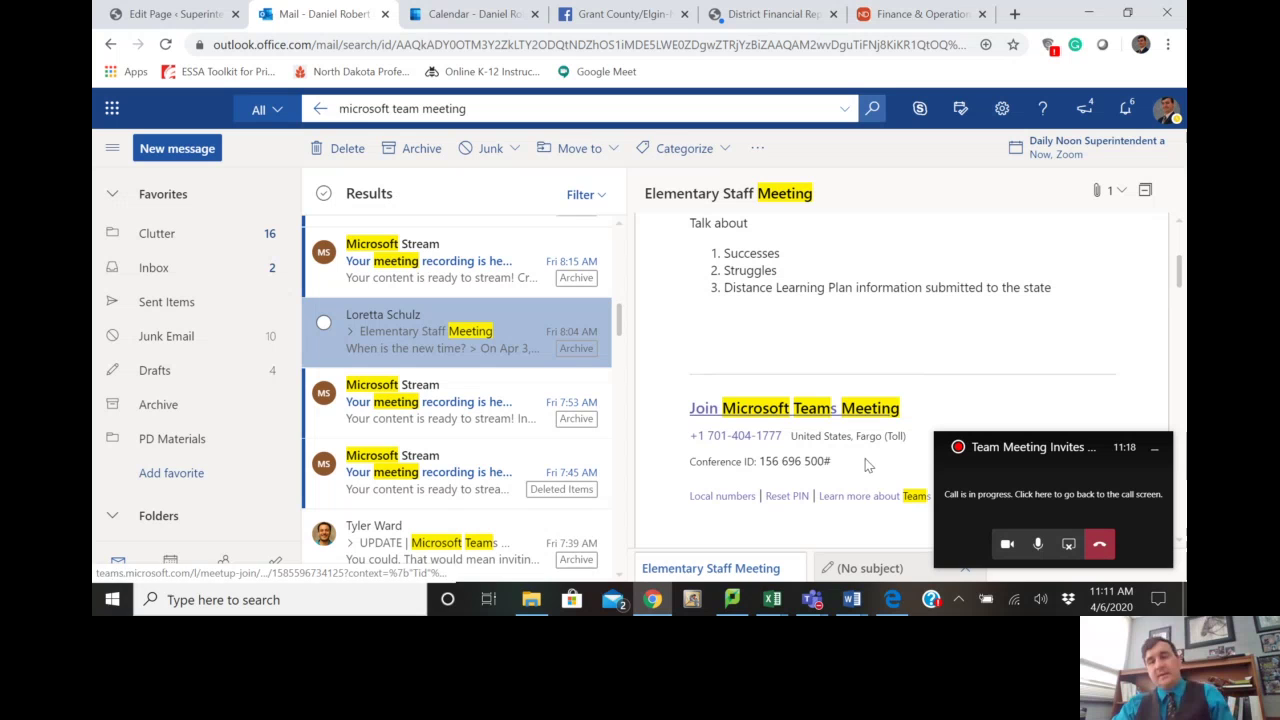
left_click_drag(853, 458, 680, 443)
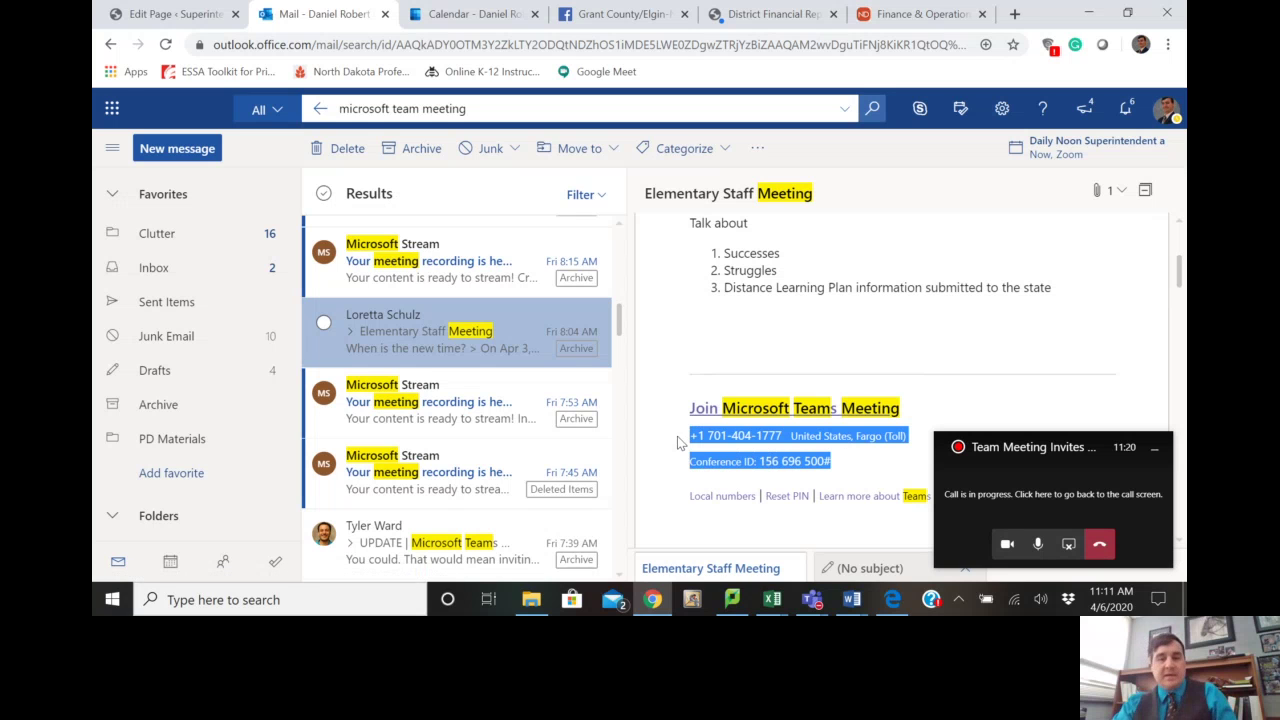
left_click(850, 466)
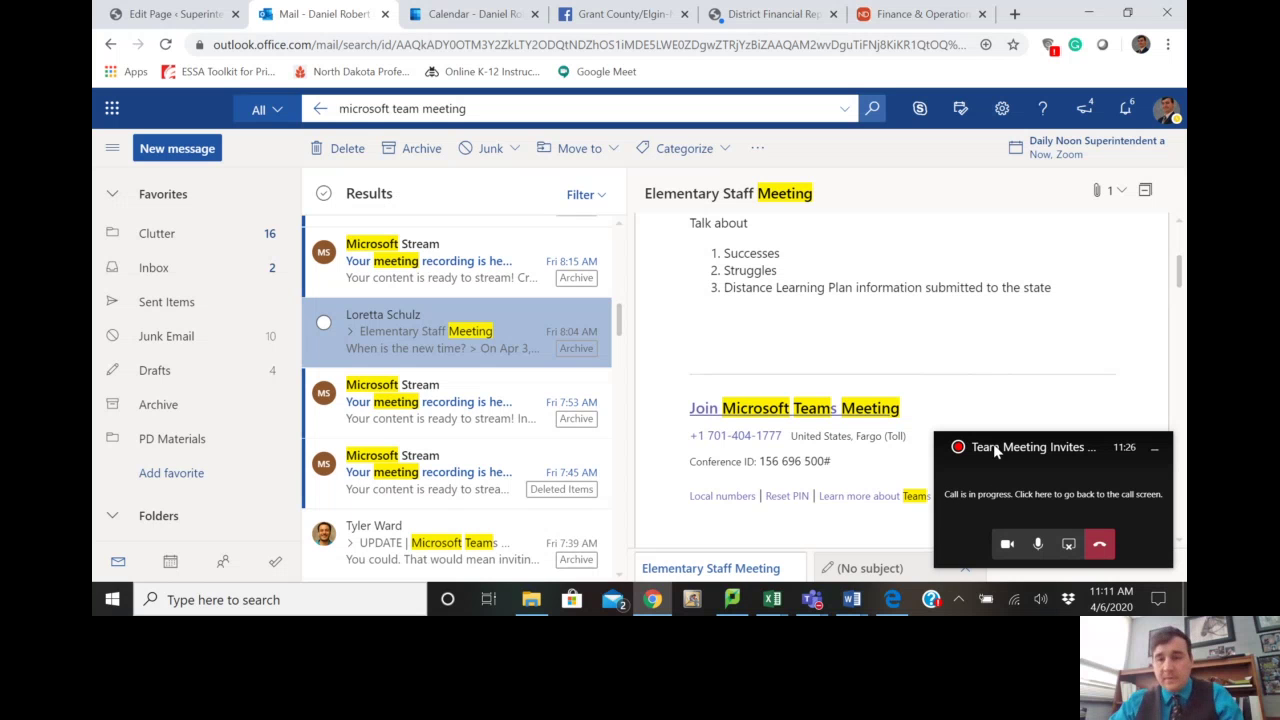
- Return to Microsoft Teams and start a new calendar meeting titled "HI ya"
left_click(1010, 487)
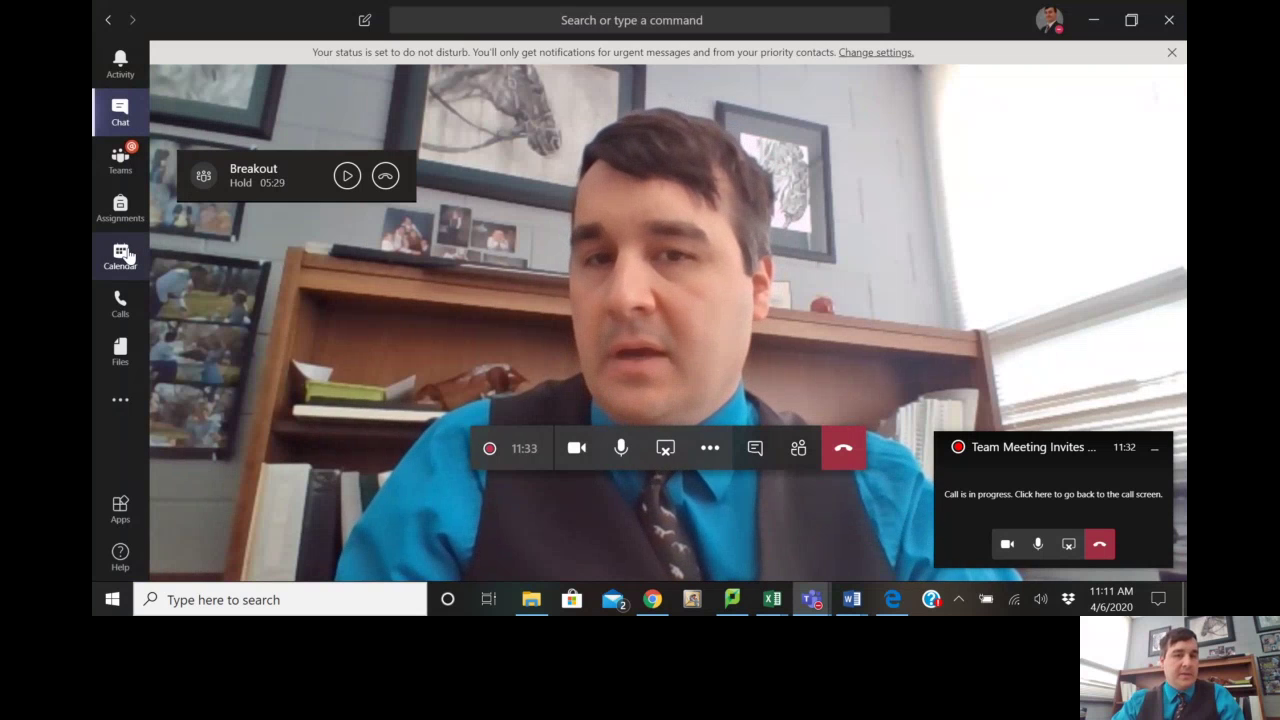
left_click(98, 268)
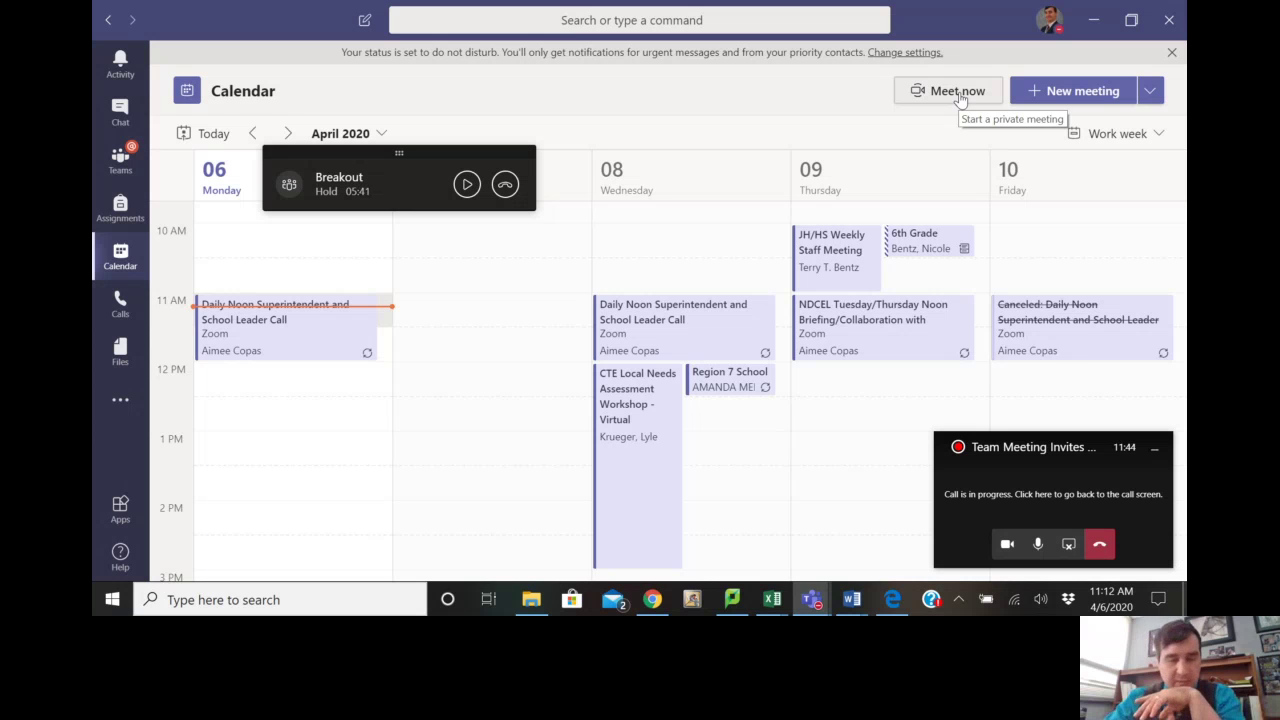
left_click(1042, 100)
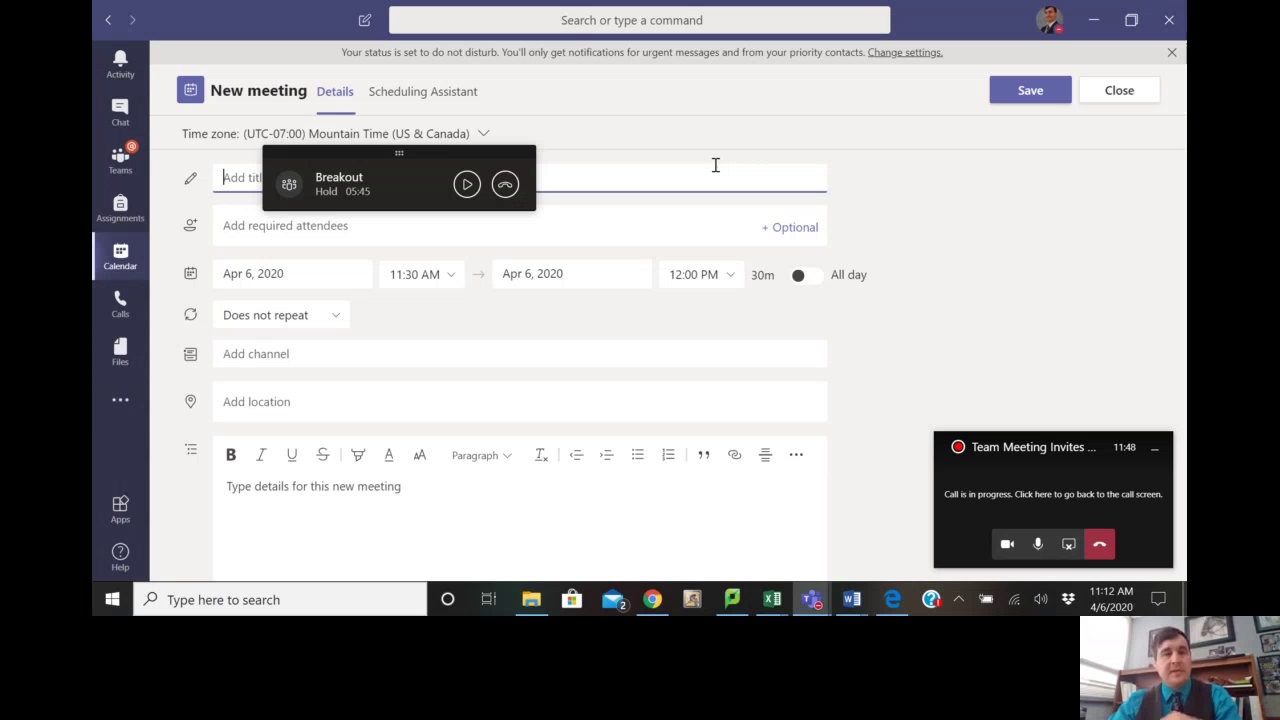
left_click_drag(437, 157, 1051, 209)
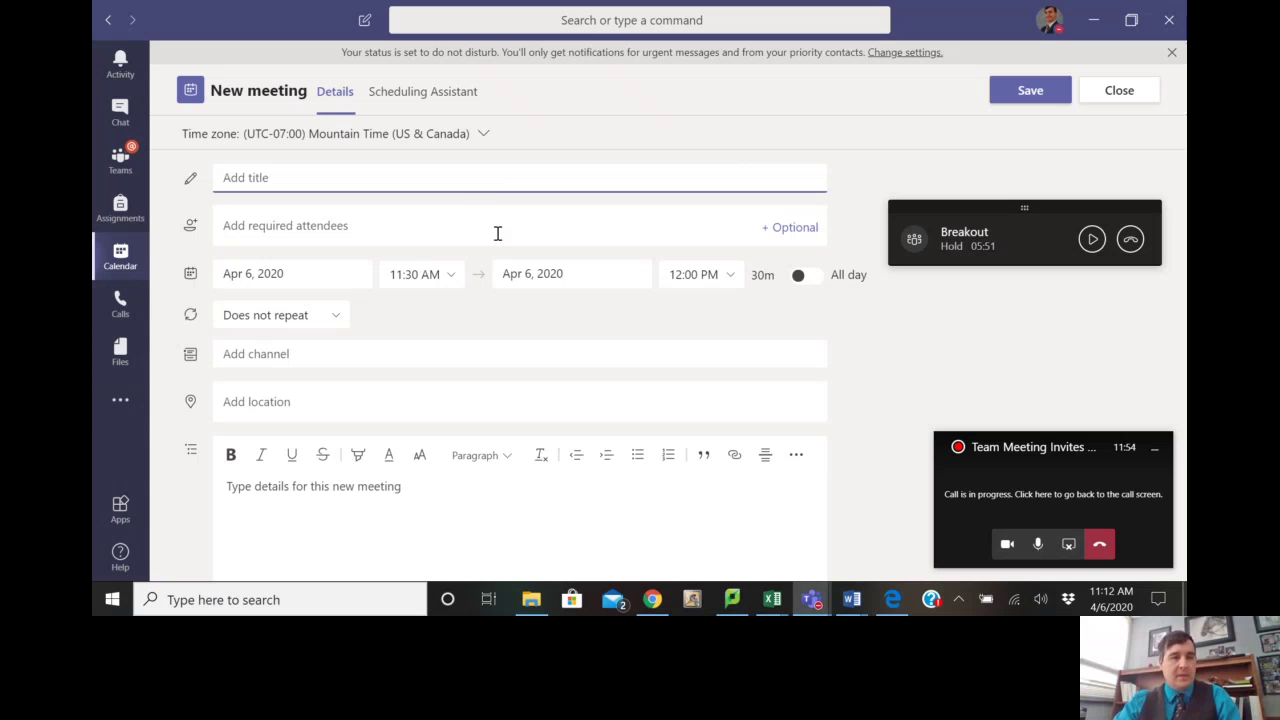
type("HI ya")
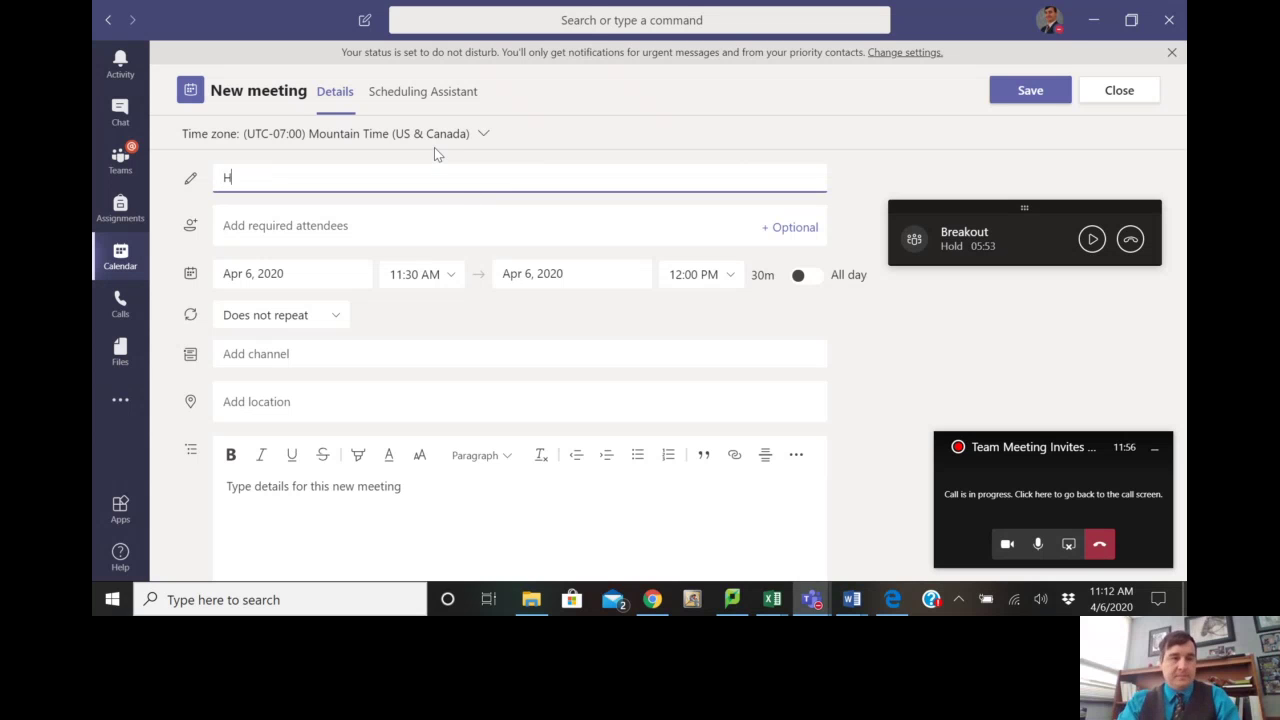
left_click(390, 216)
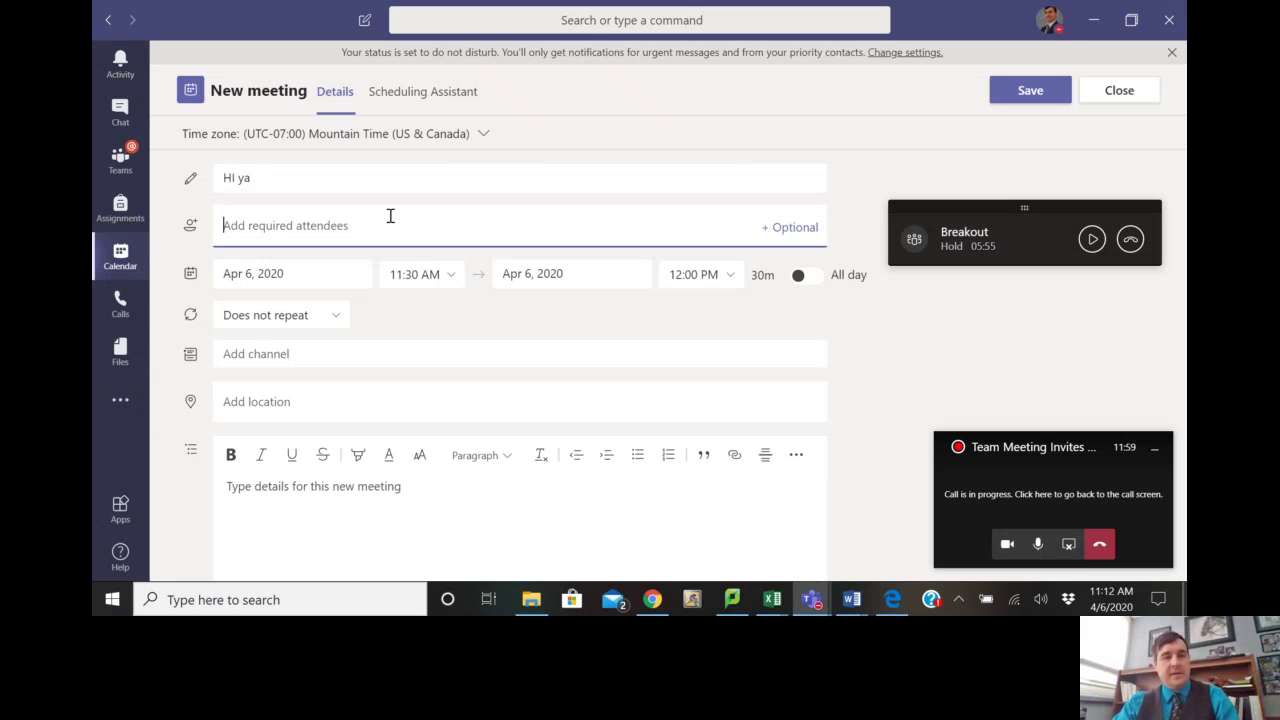
- Assign the meeting to the General channel of the Elgin/New Leipzig District team
left_click(286, 353)
left_click(298, 263)
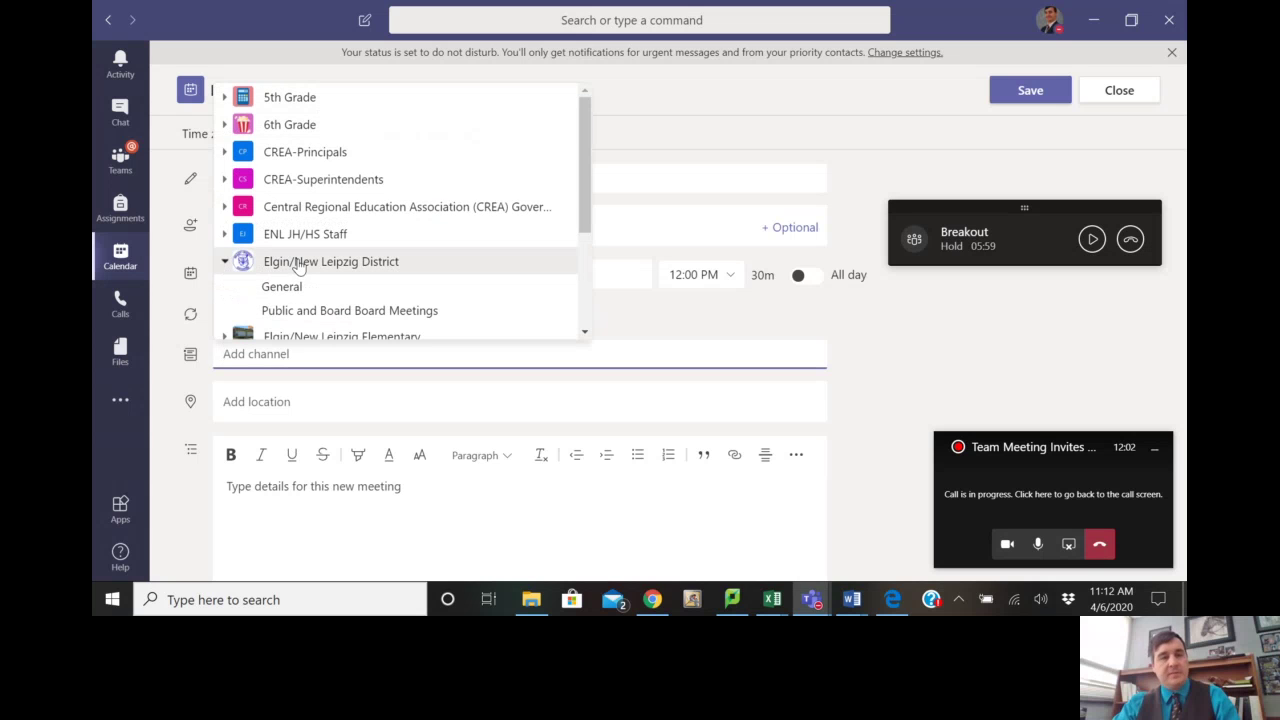
left_click(290, 287)
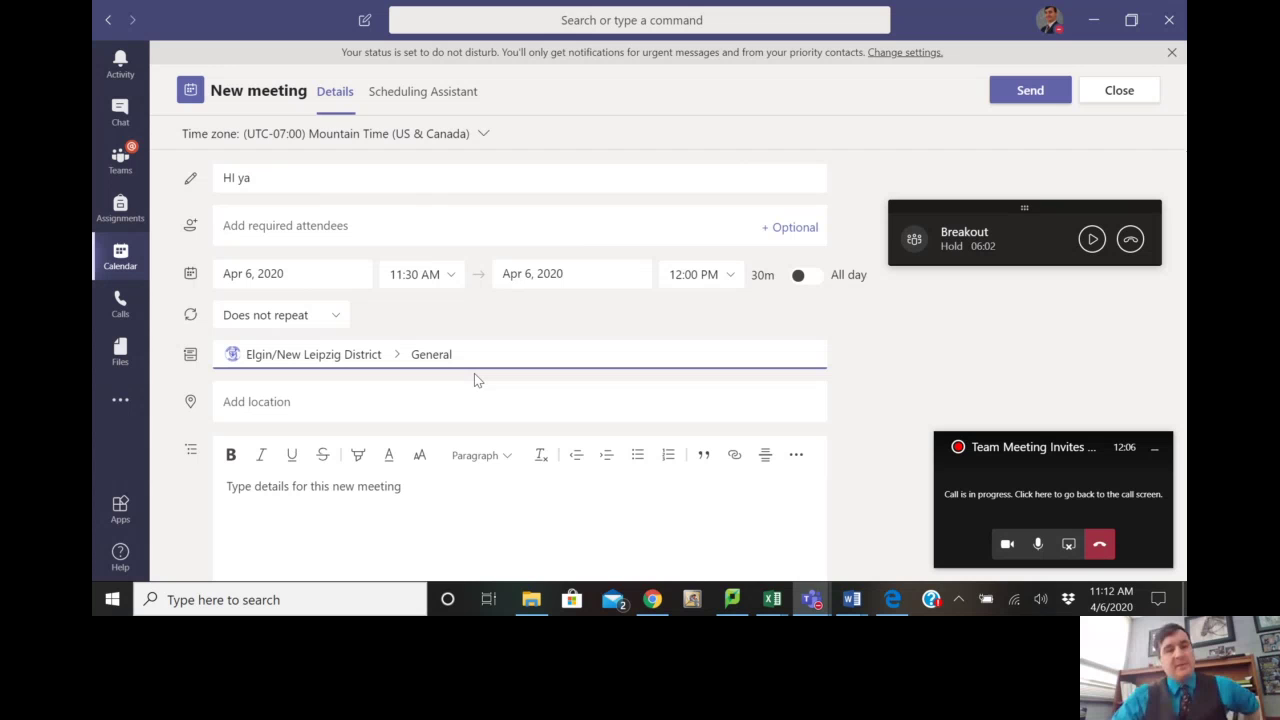
- Search for a staff member by first name and add them as a required attendee
left_click(306, 214)
type("terr")
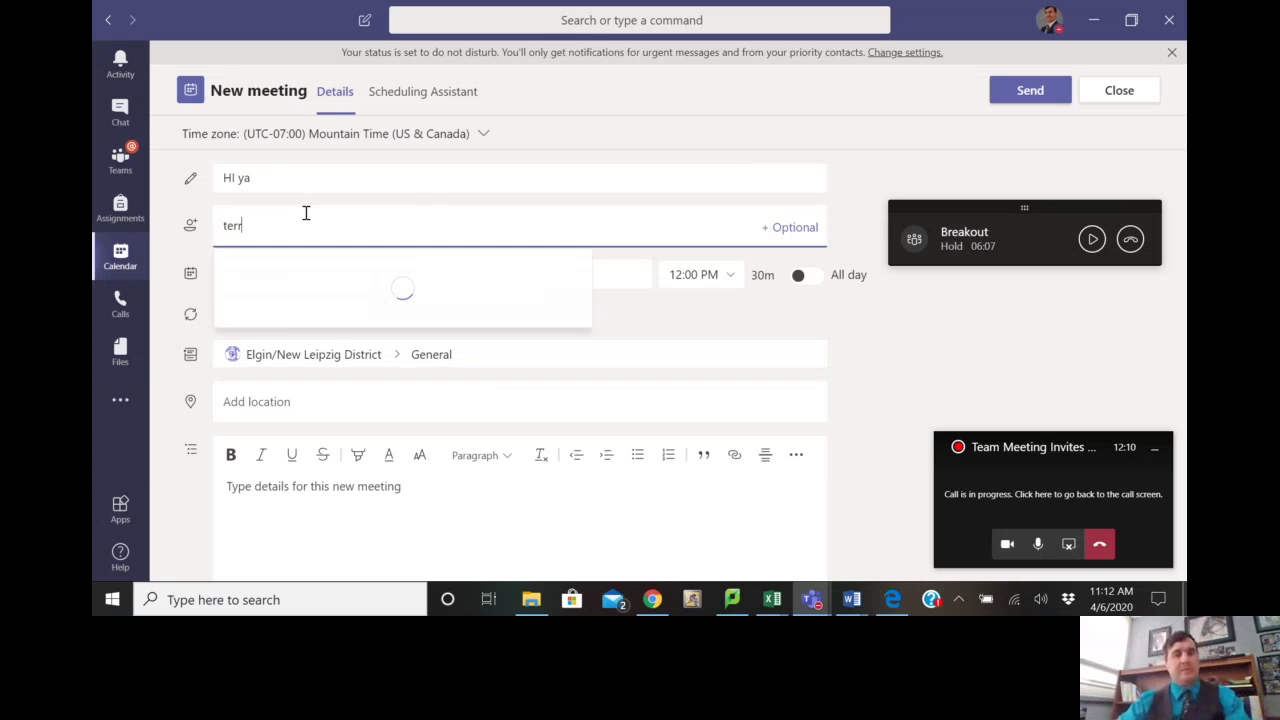
left_click(328, 286)
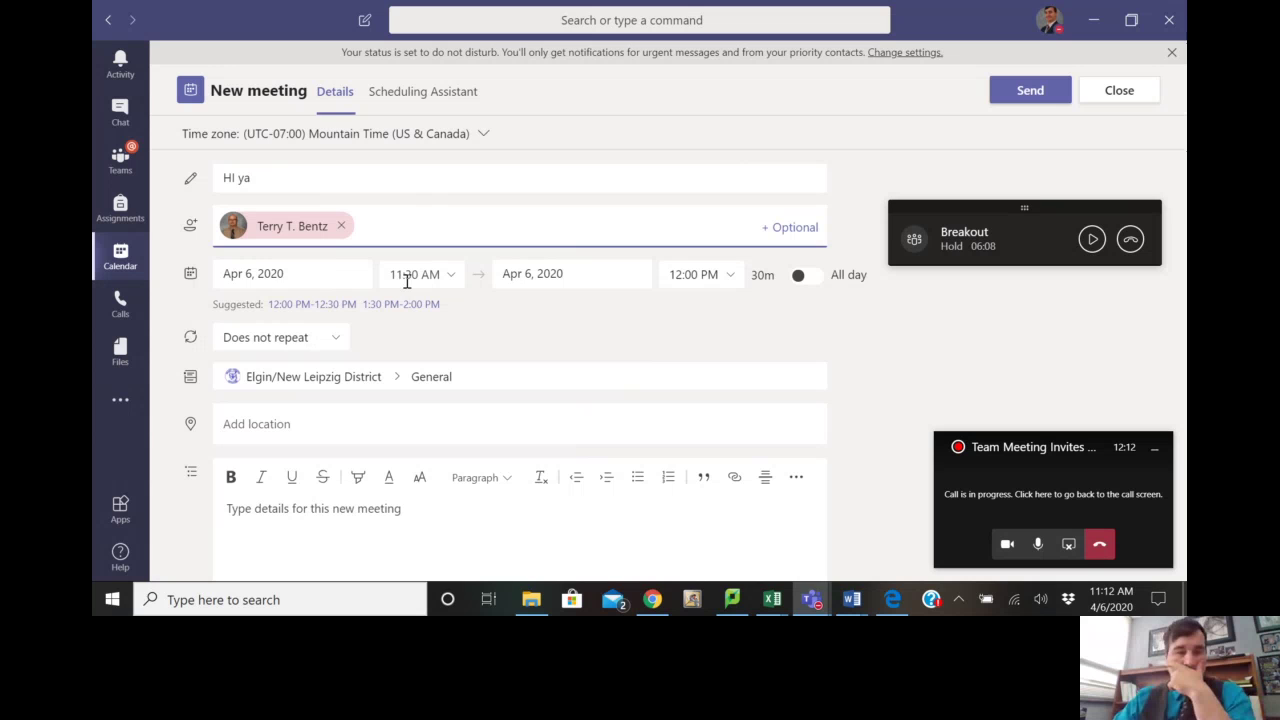
- Schedule the meeting for Apr 9, 2020, from 11:30 AM to 1:00 PM
left_click(328, 273)
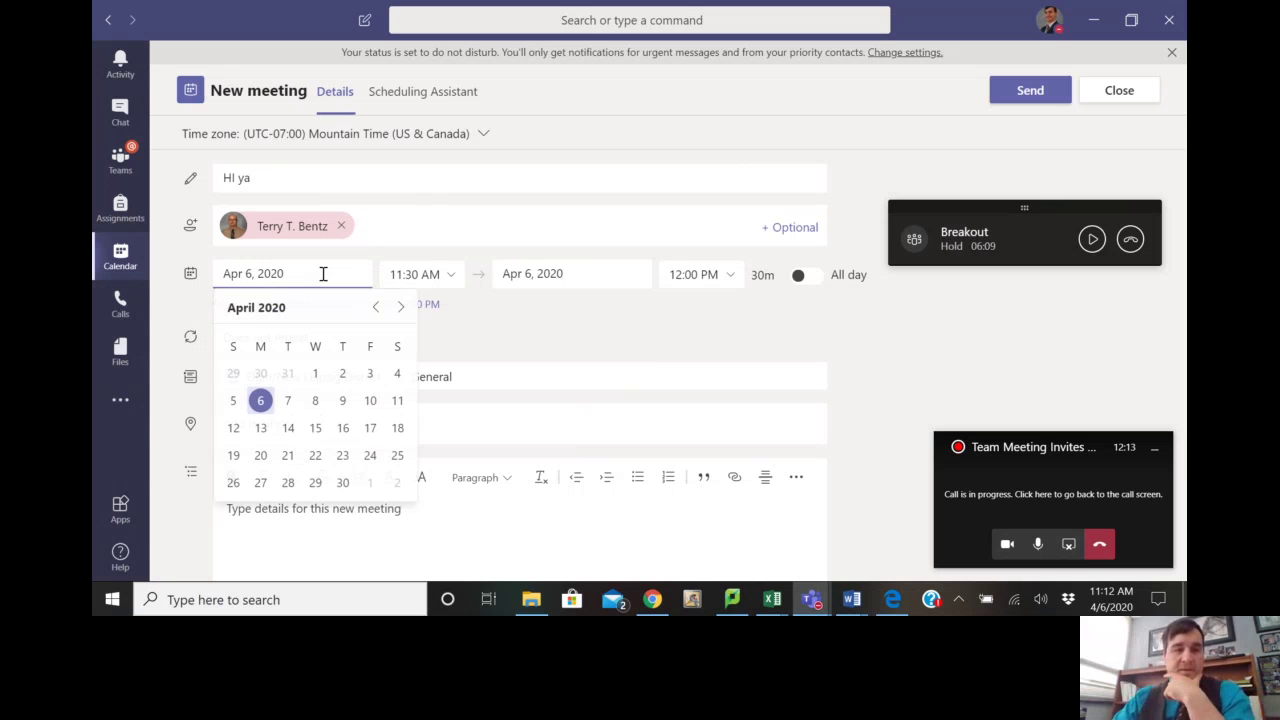
left_click(343, 400)
left_click(415, 274)
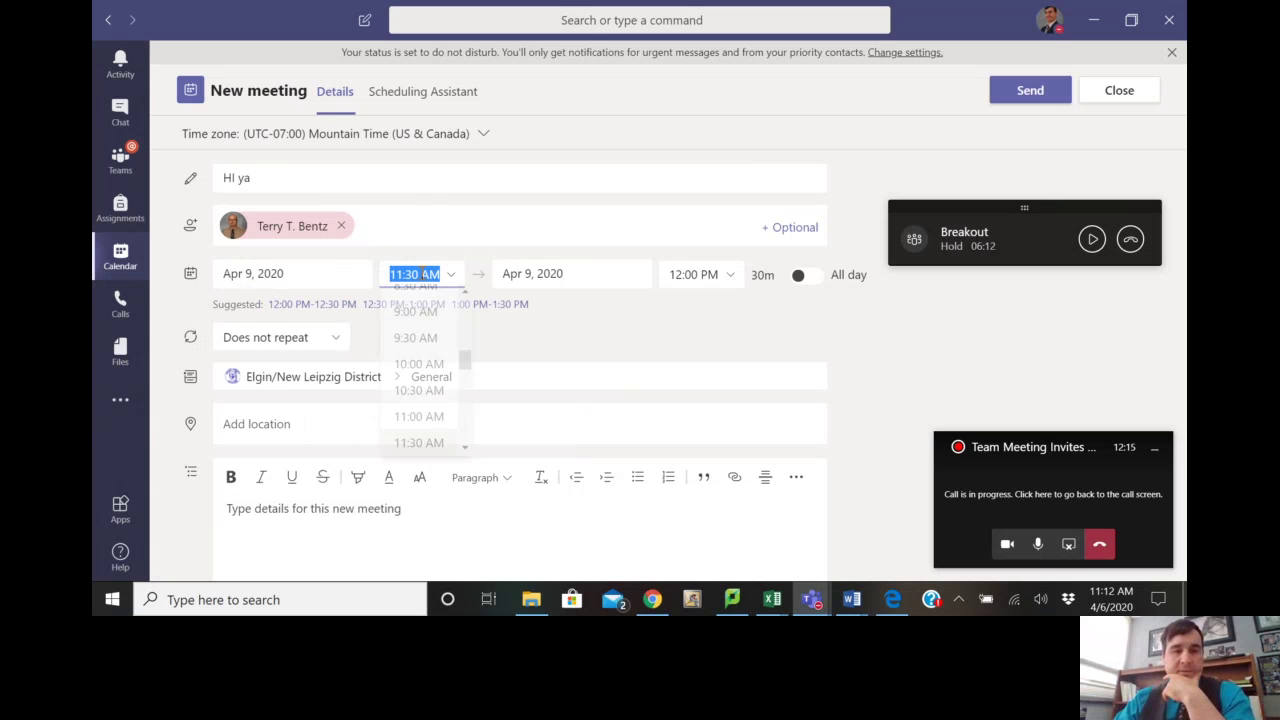
left_click(432, 452)
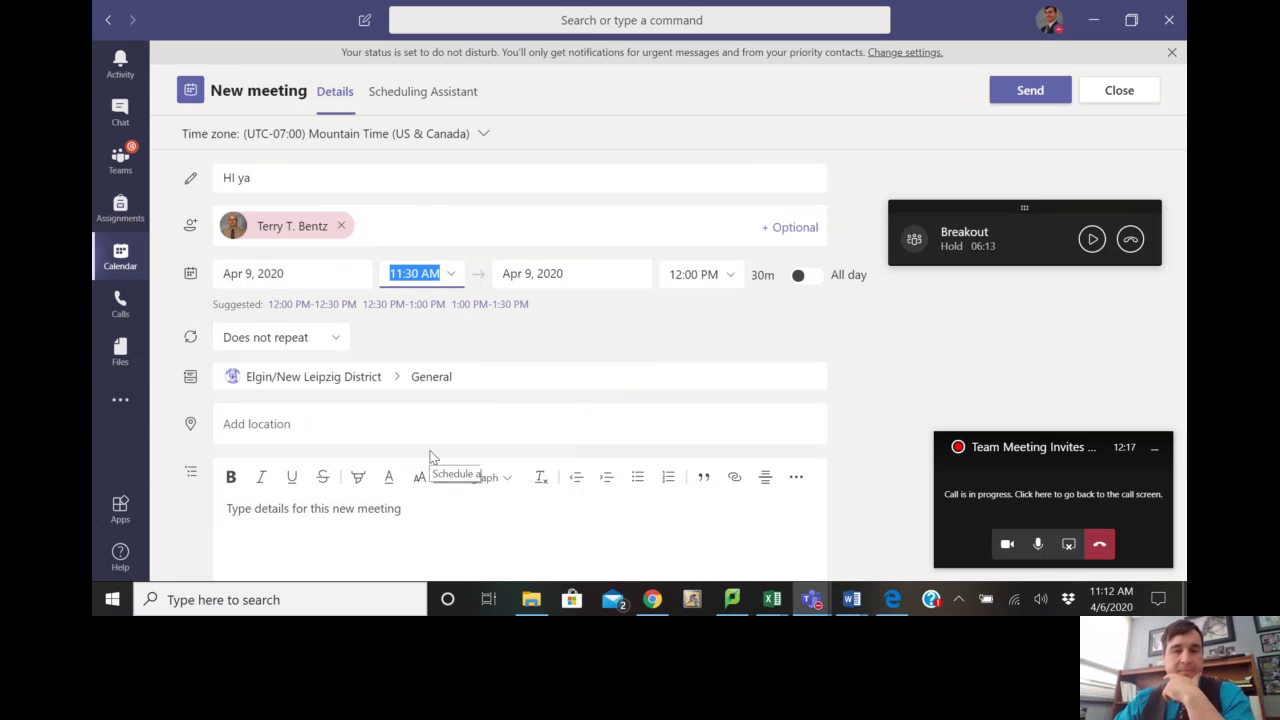
left_click(729, 275)
left_click(730, 385)
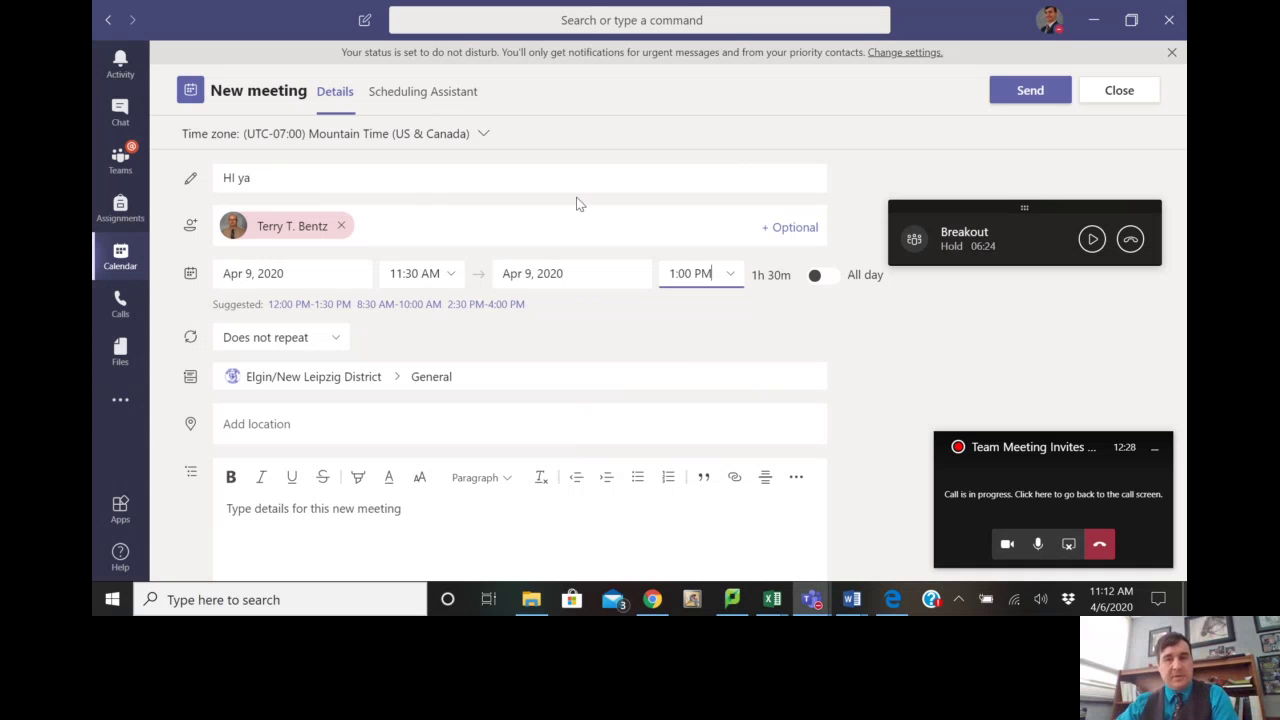
- Close the new "HI ya" meeting and discard its unsaved edits
left_click(1110, 94)
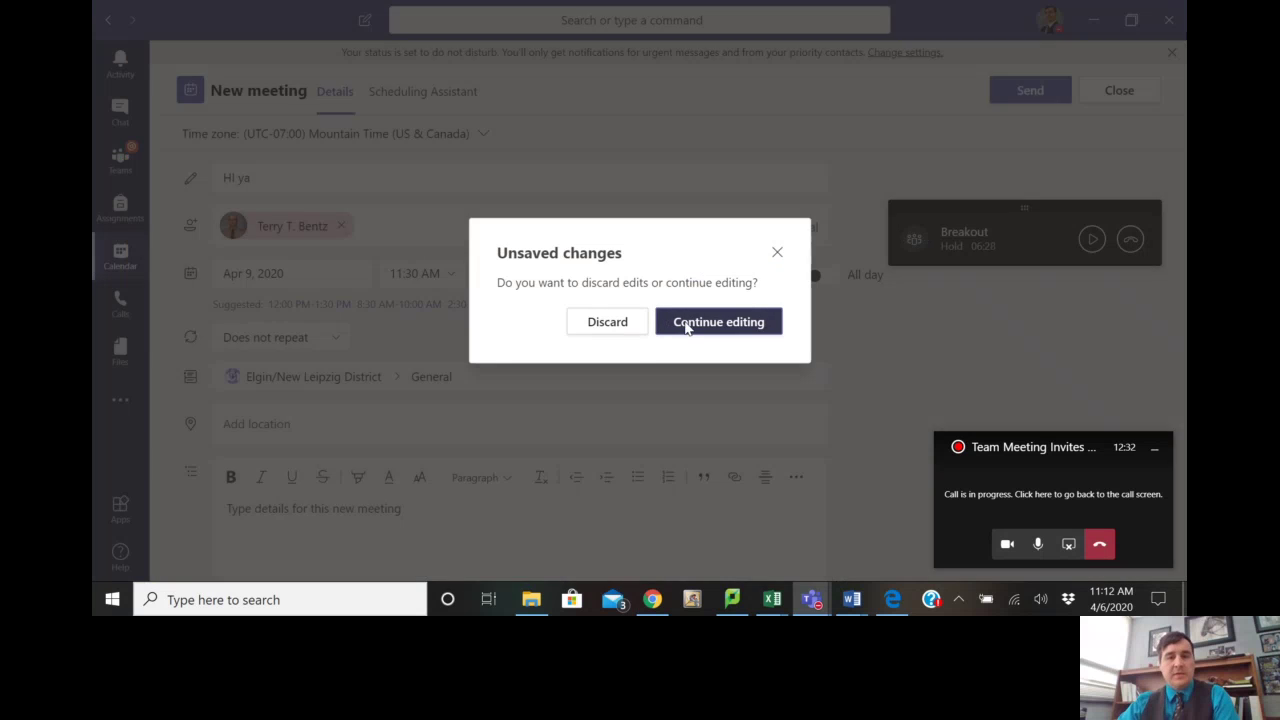
left_click(687, 322)
left_click(1102, 96)
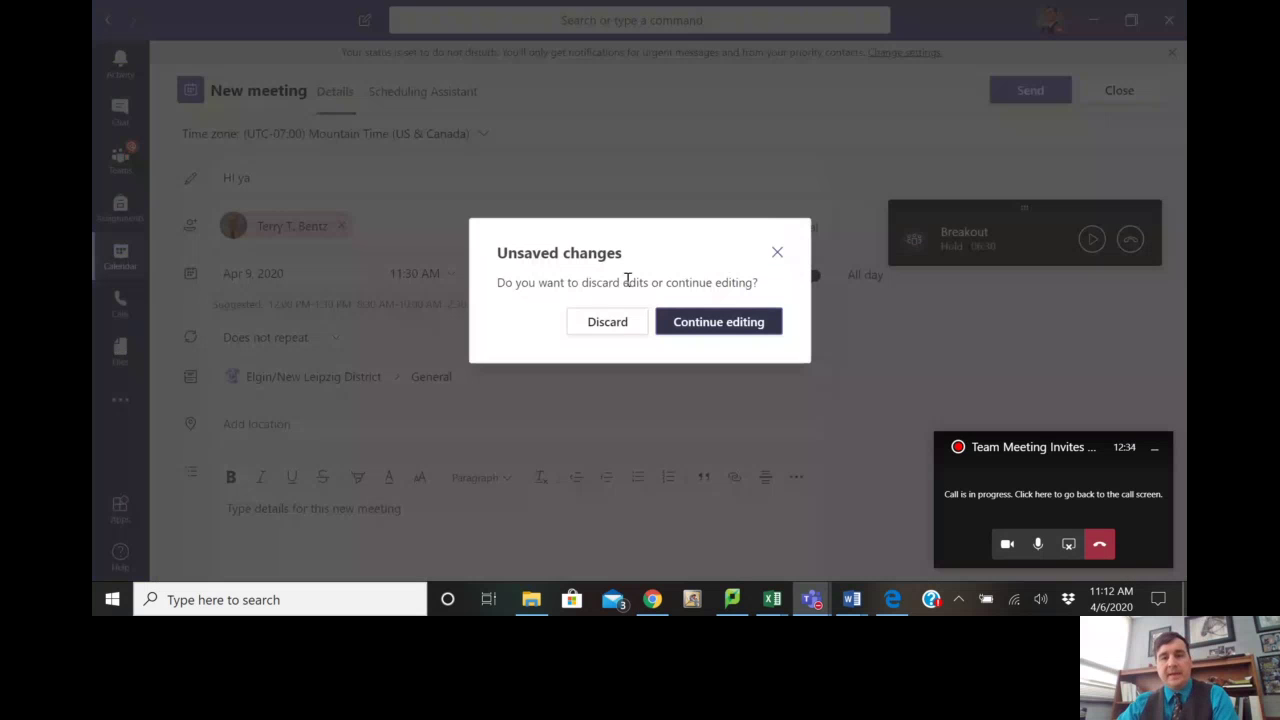
left_click(590, 321)
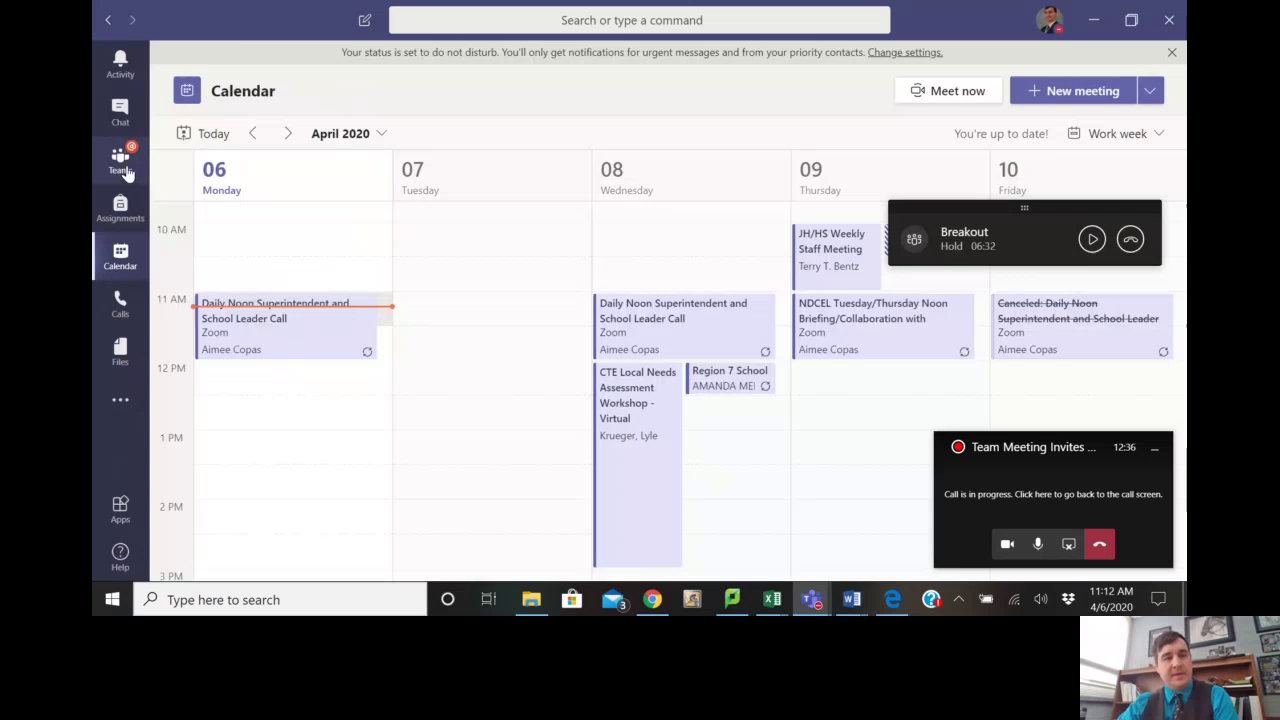
- Go to the list of all teams and open the Elgin/New Leipzig District team
left_click(120, 162)
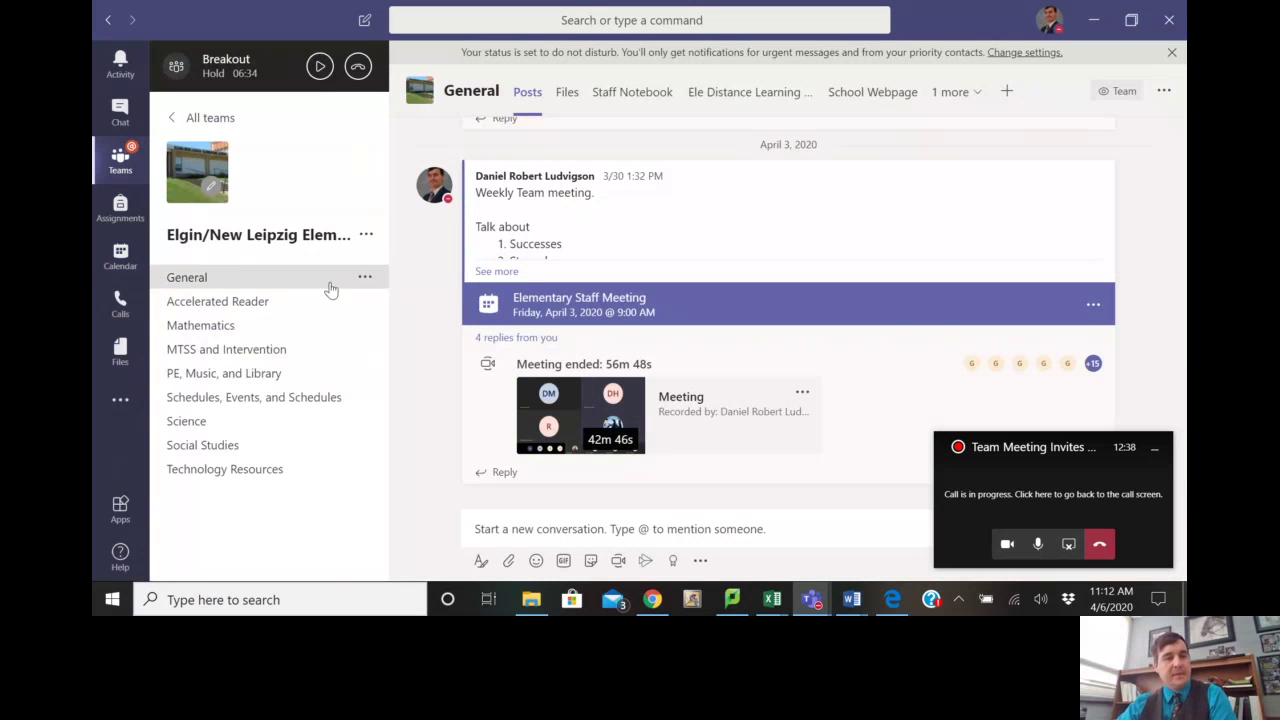
left_click(127, 174)
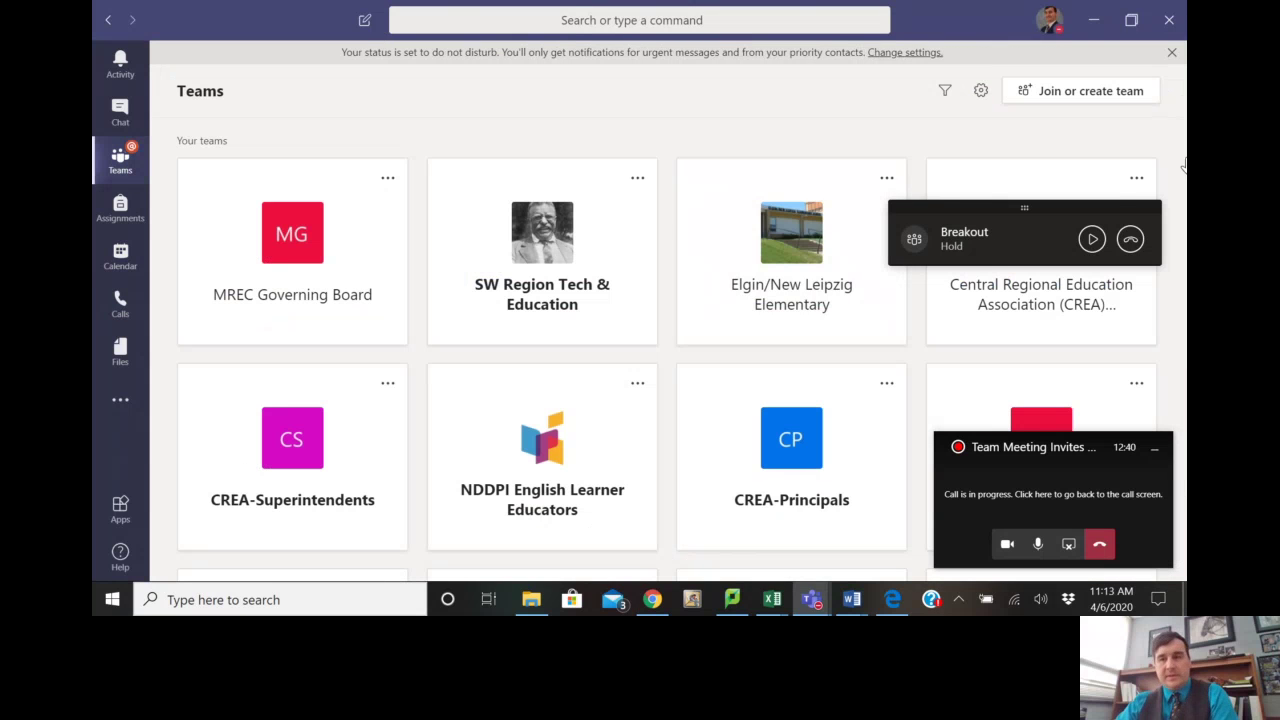
scroll(385, 301, "down", 3)
left_click(372, 314)
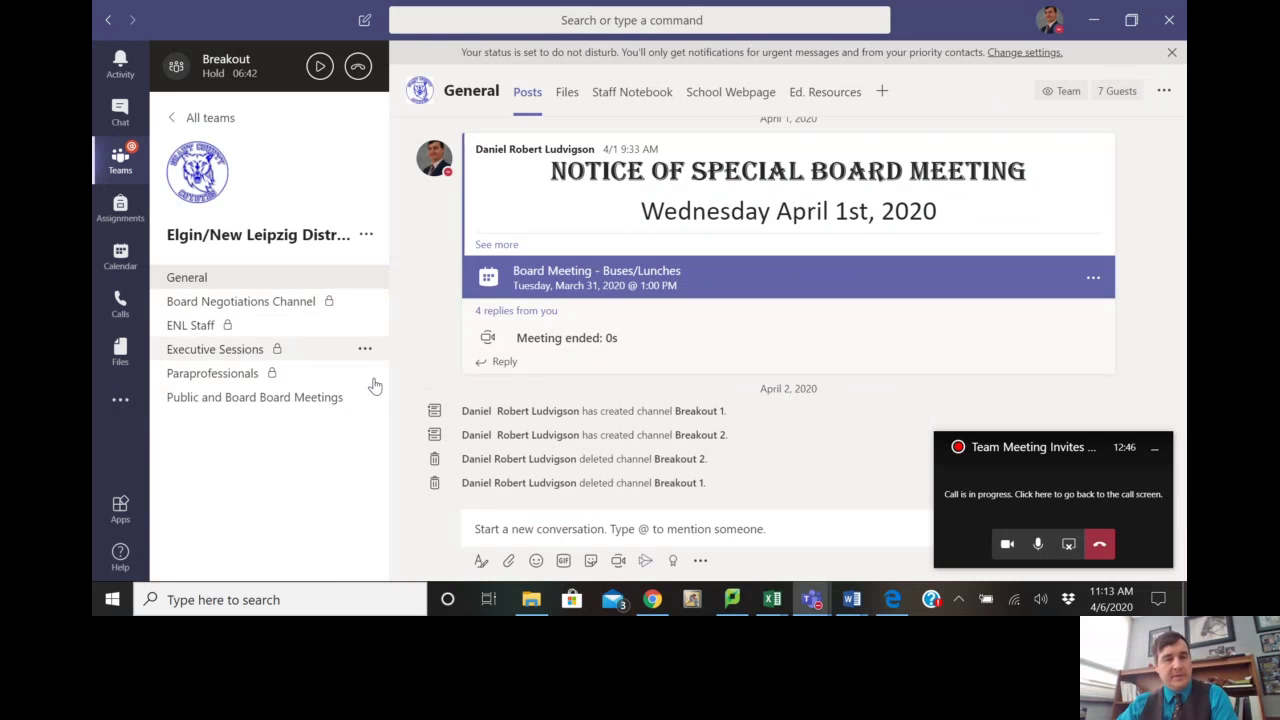
- Get the ENL Staff channel's email address and copy it
left_click(365, 236)
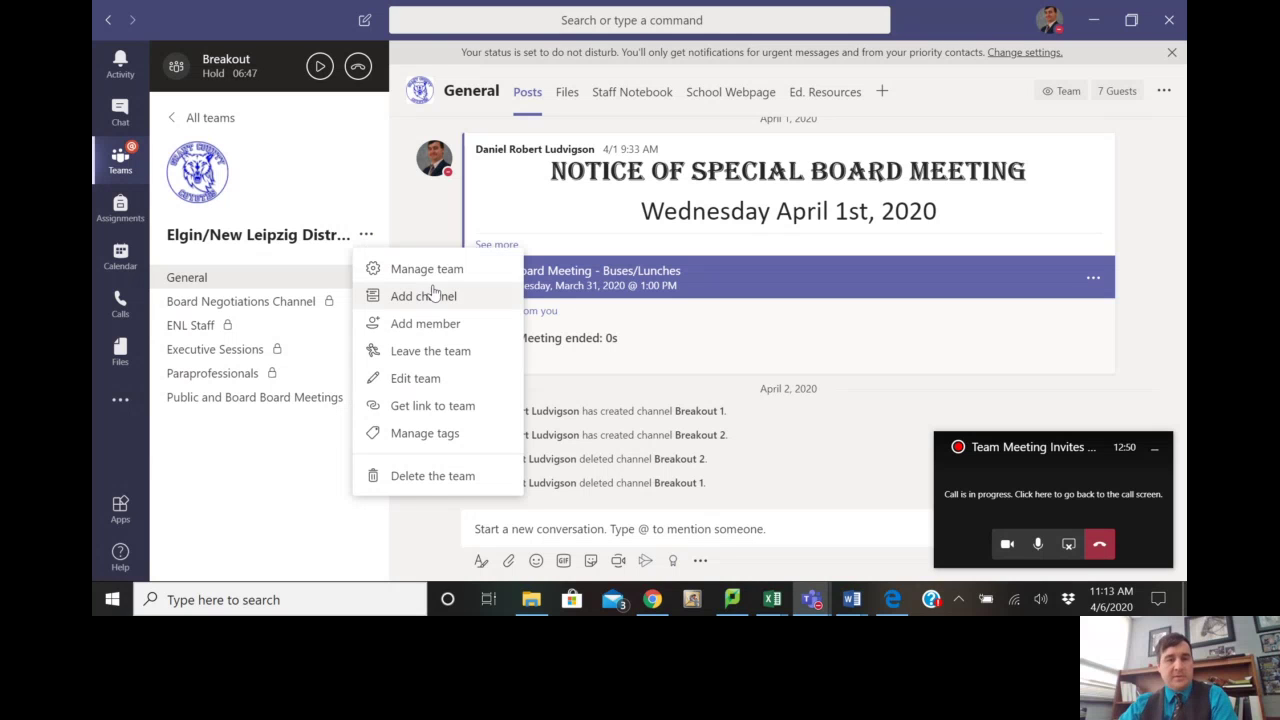
left_click(343, 205)
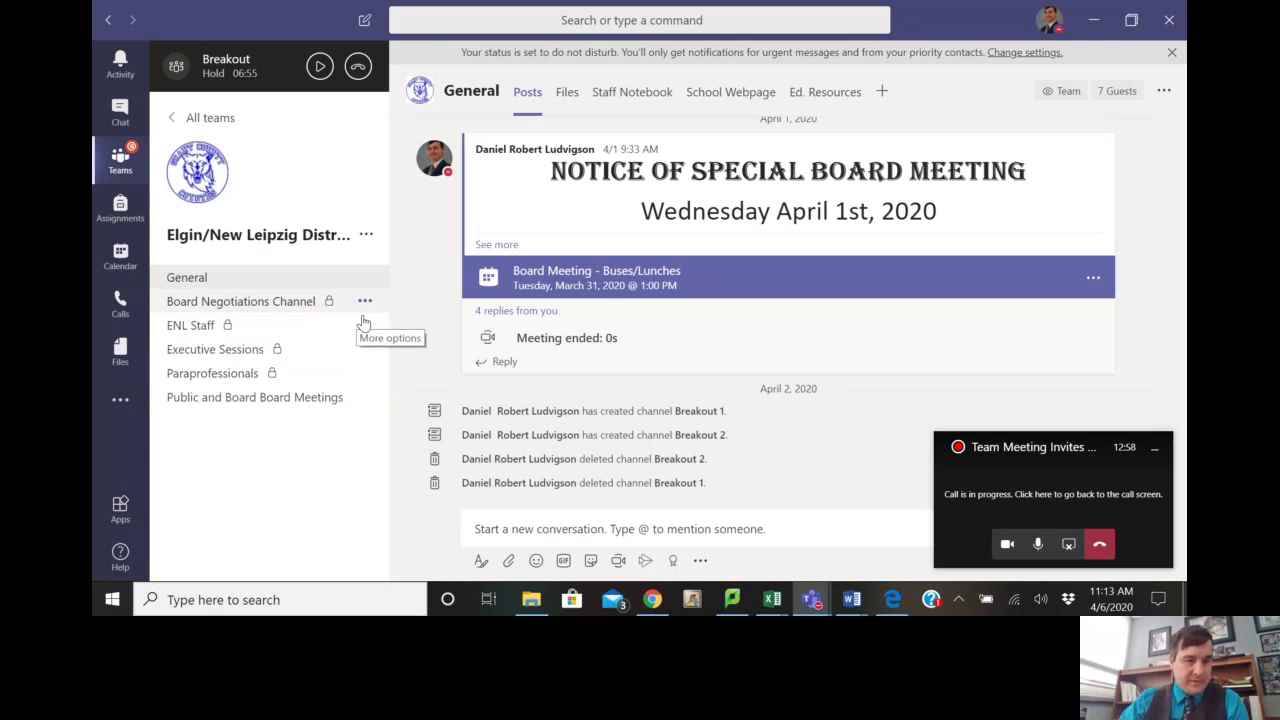
left_click(366, 327)
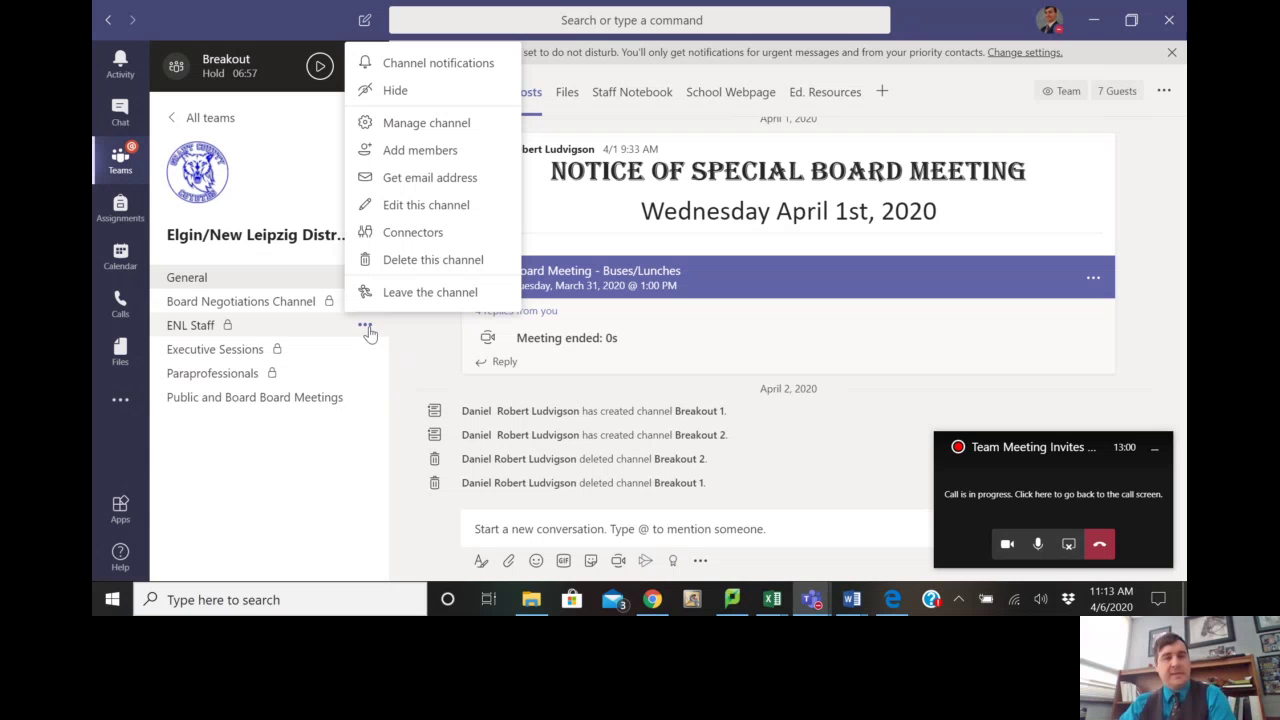
left_click(420, 177)
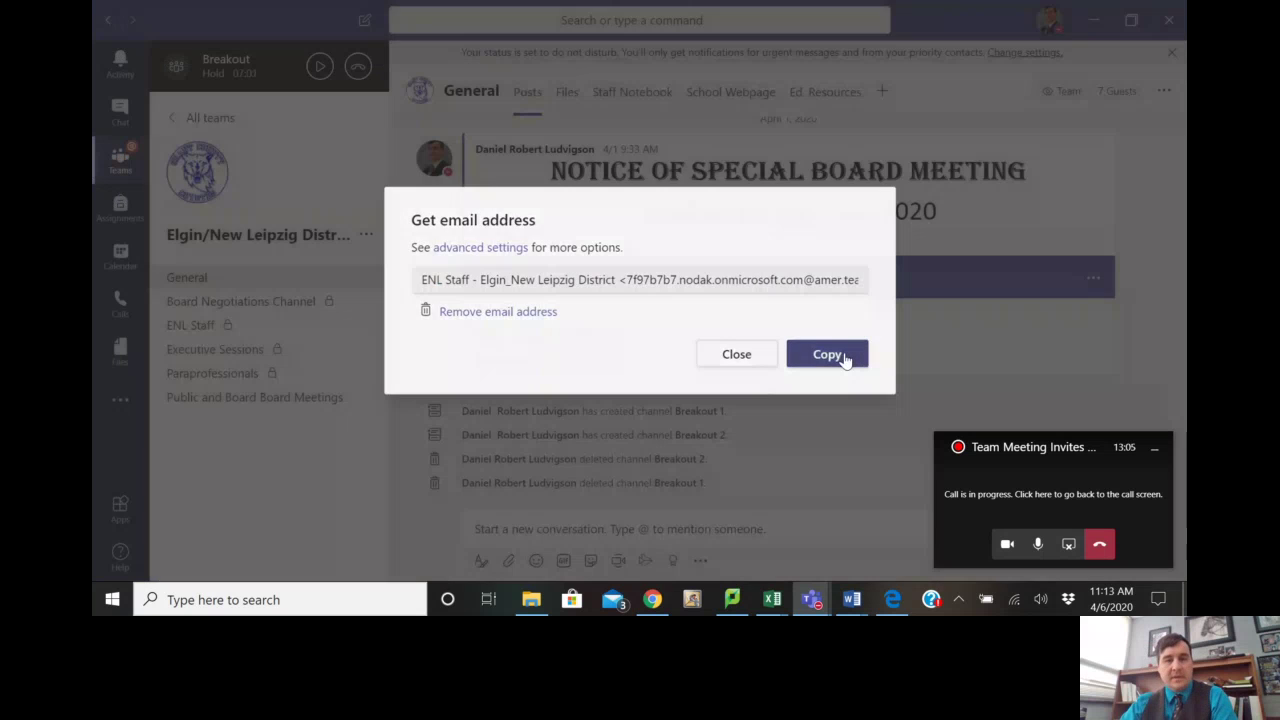
left_click(845, 357)
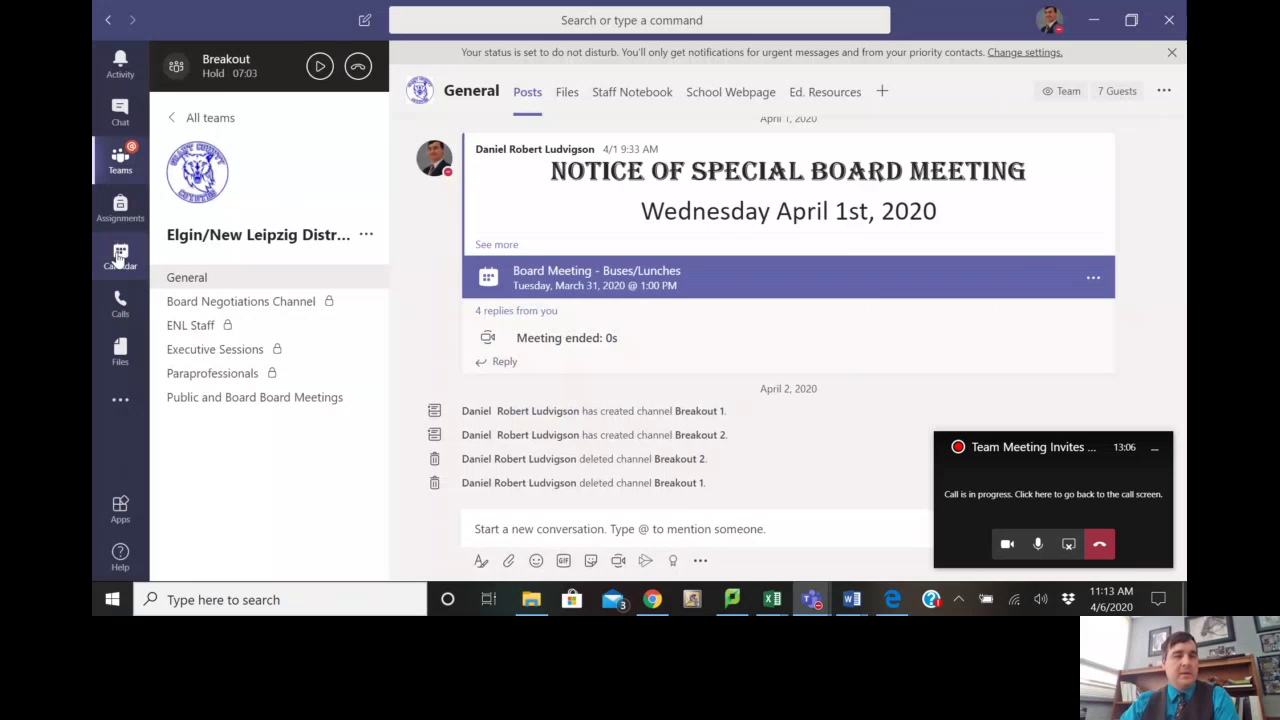
- Start a new calendar meeting and add the copied ENL Staff channel email address, without its display name and brackets, as a required attendee
left_click(120, 258)
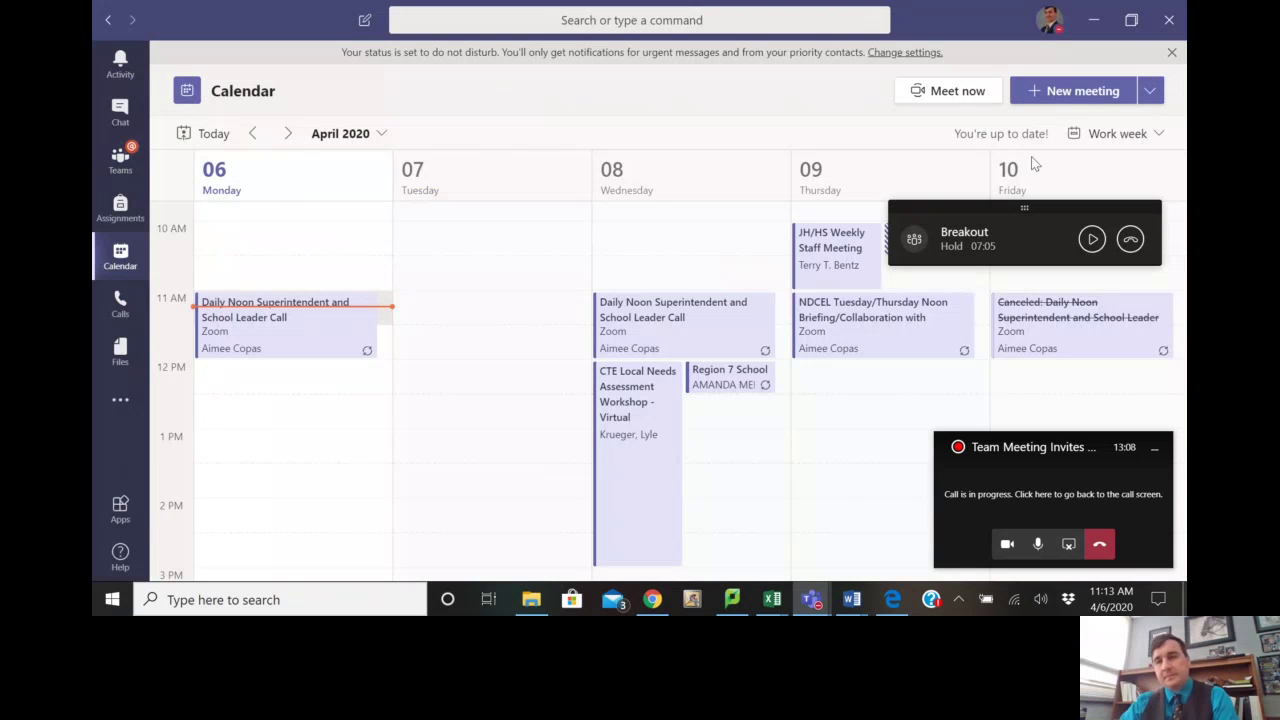
left_click(1032, 91)
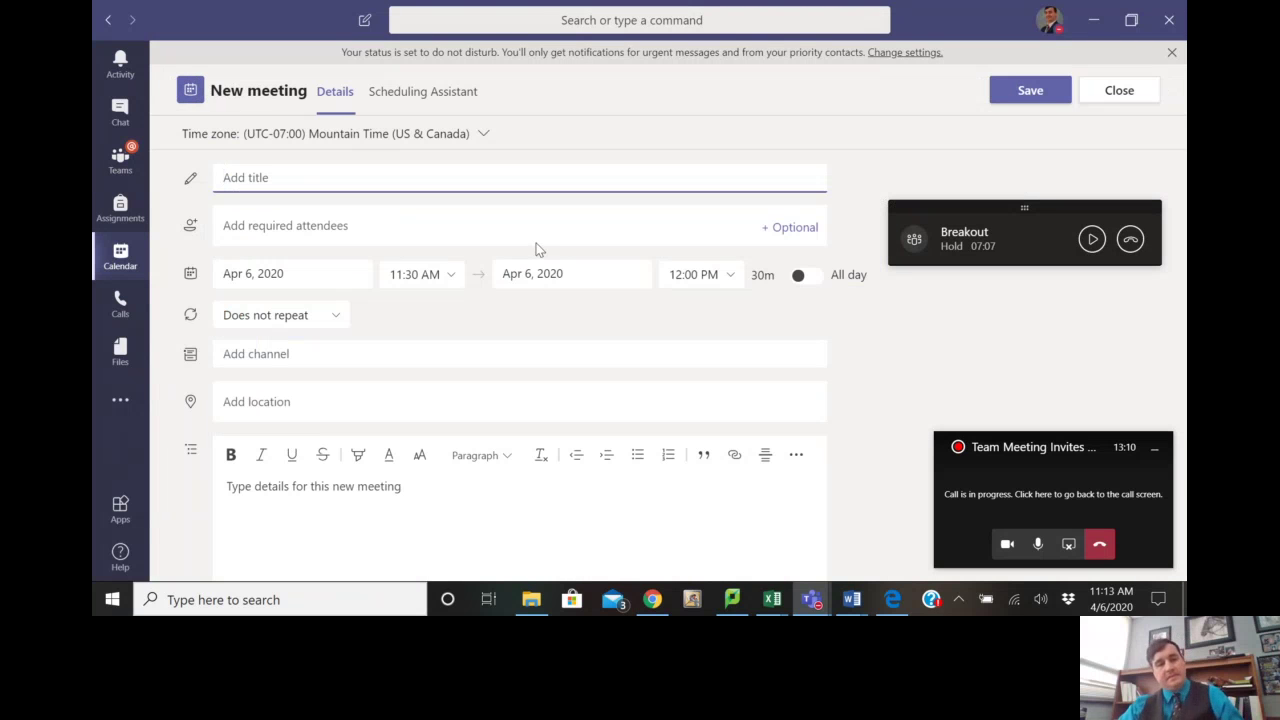
left_click(340, 230)
key("ctrl+v")
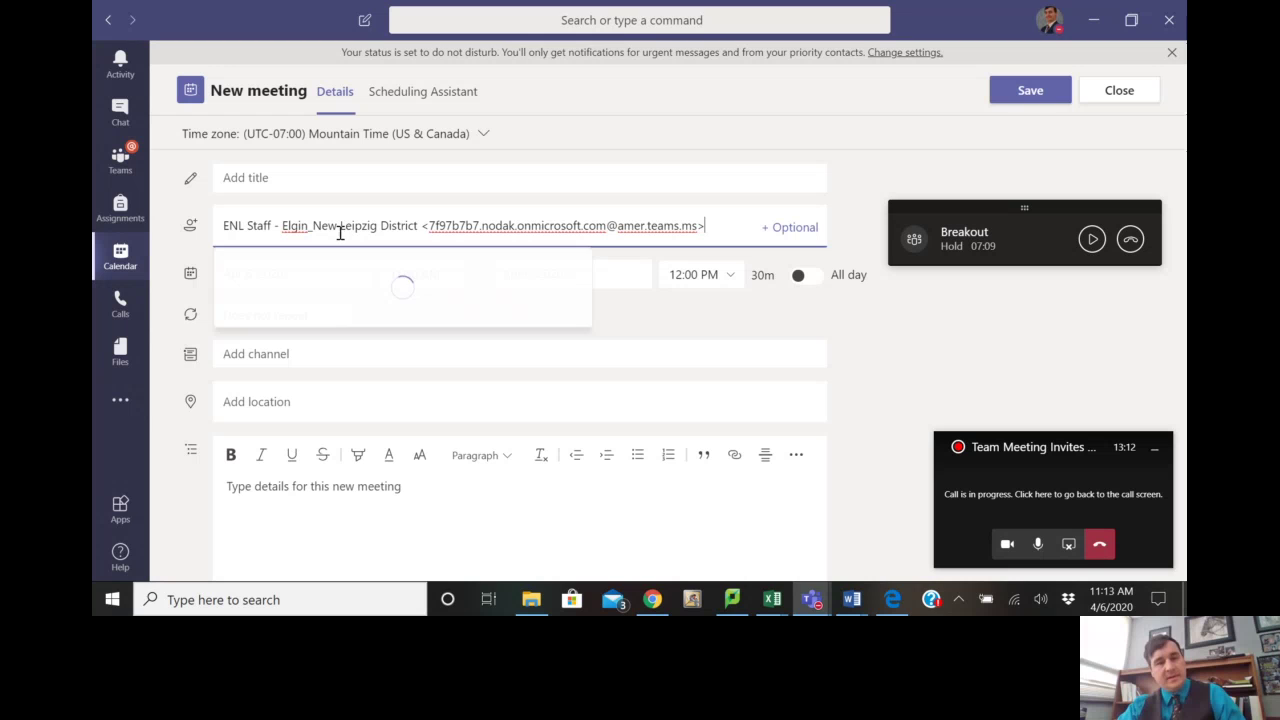
left_click_drag(433, 226, 93, 229)
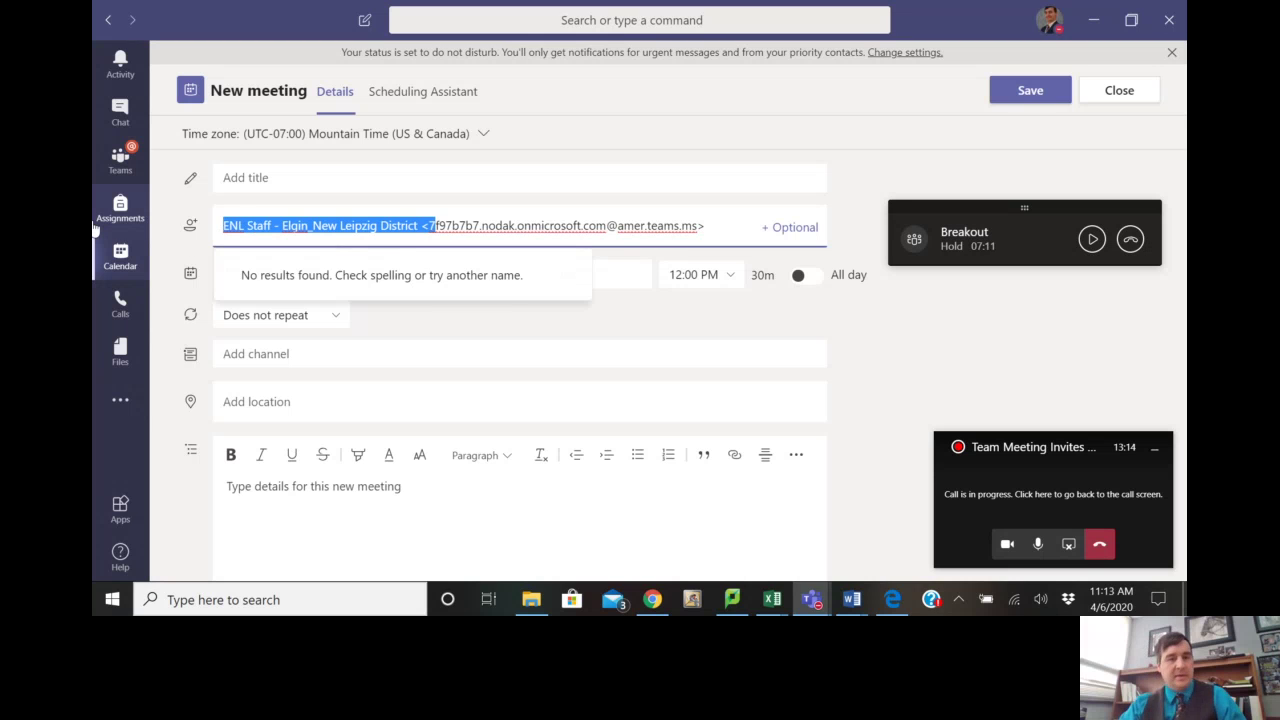
type("7")
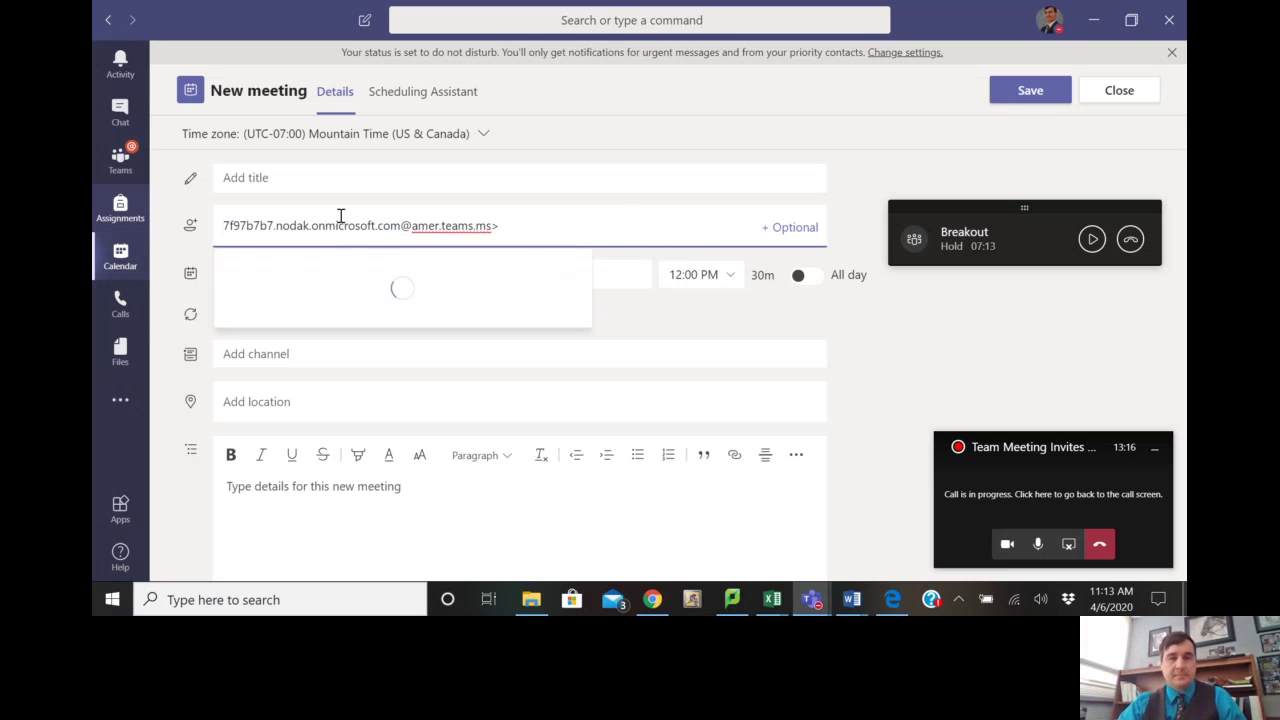
key("BackSpace")
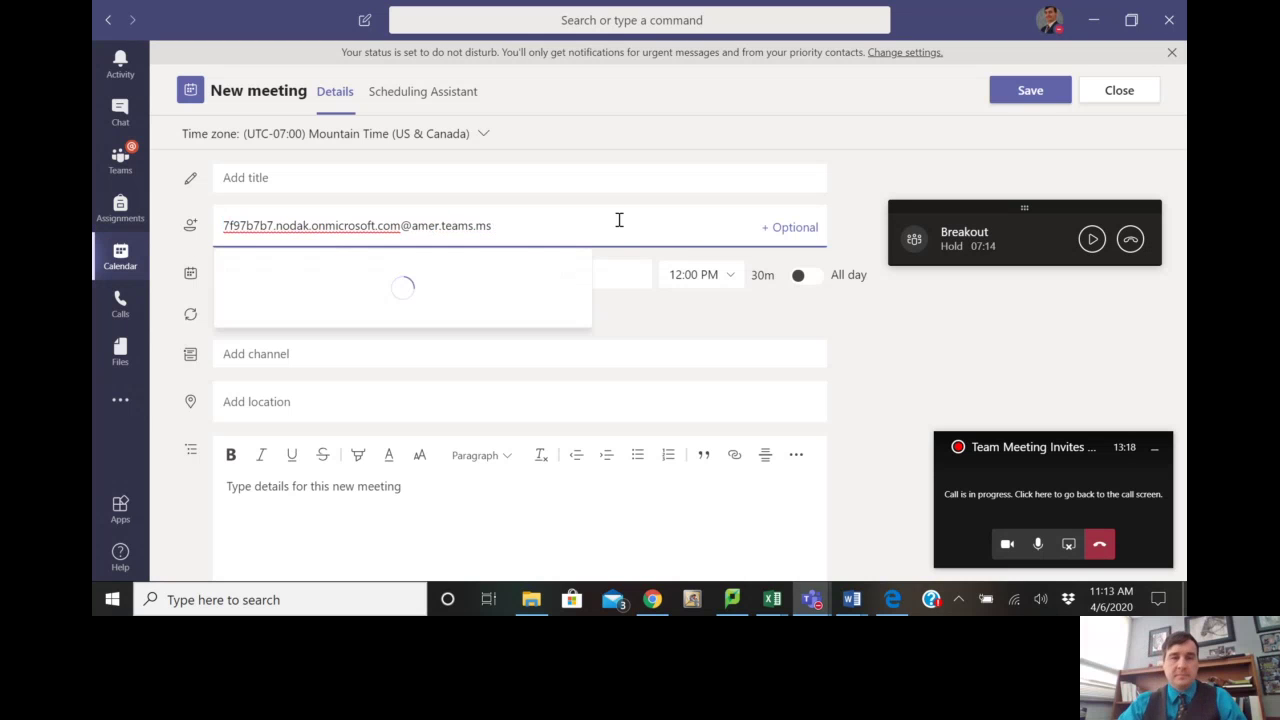
left_click(465, 273)
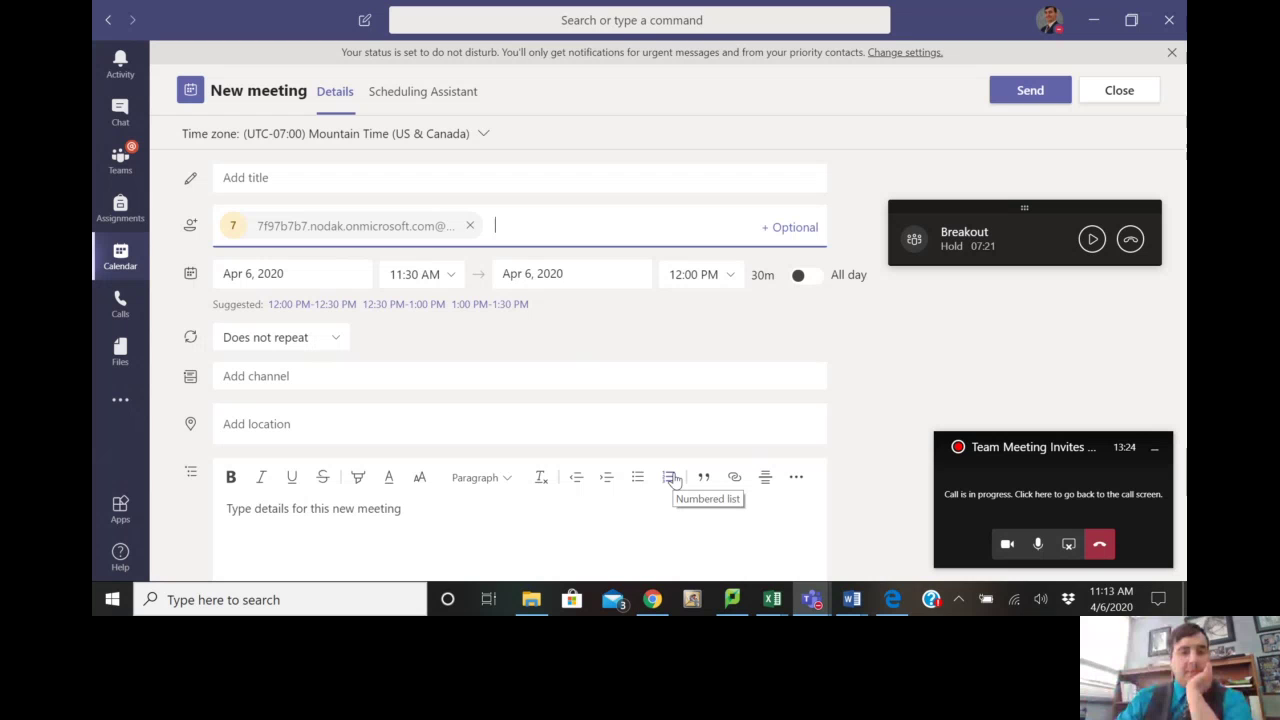
- Remove the channel's address from the required attendees and discard the new meeting to return to the team
left_click(469, 227)
left_click(120, 165)
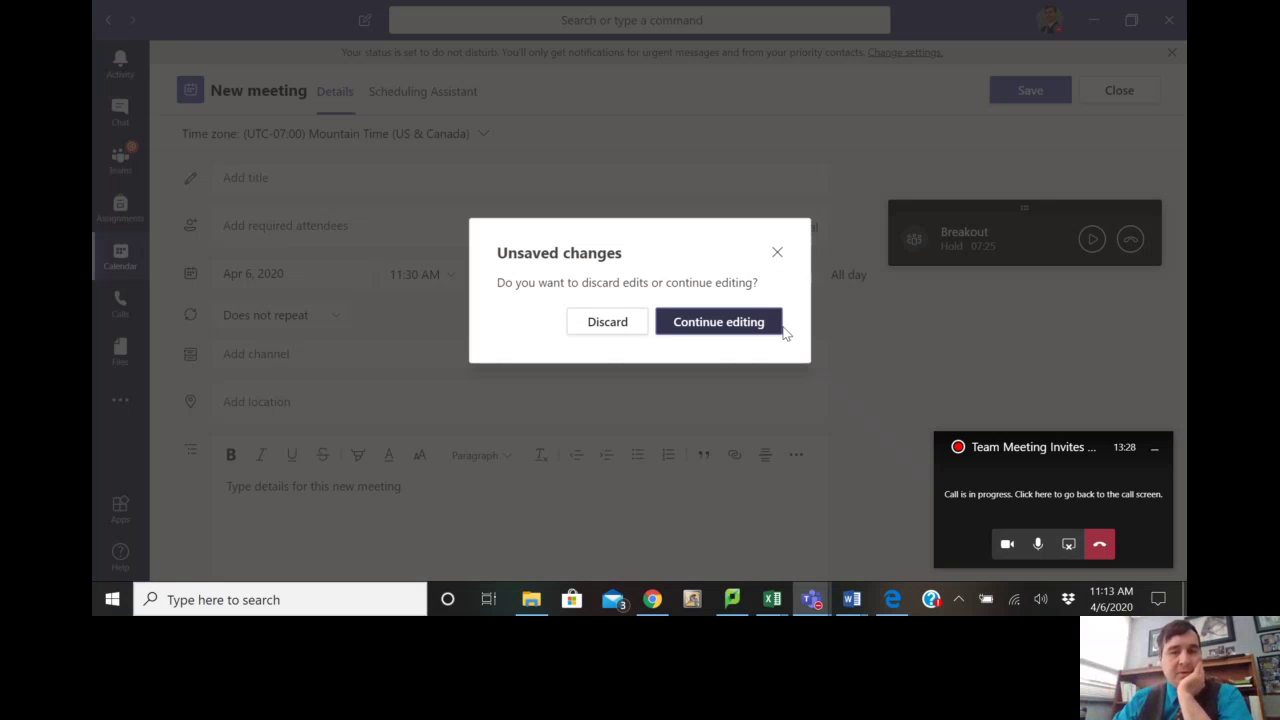
left_click(640, 325)
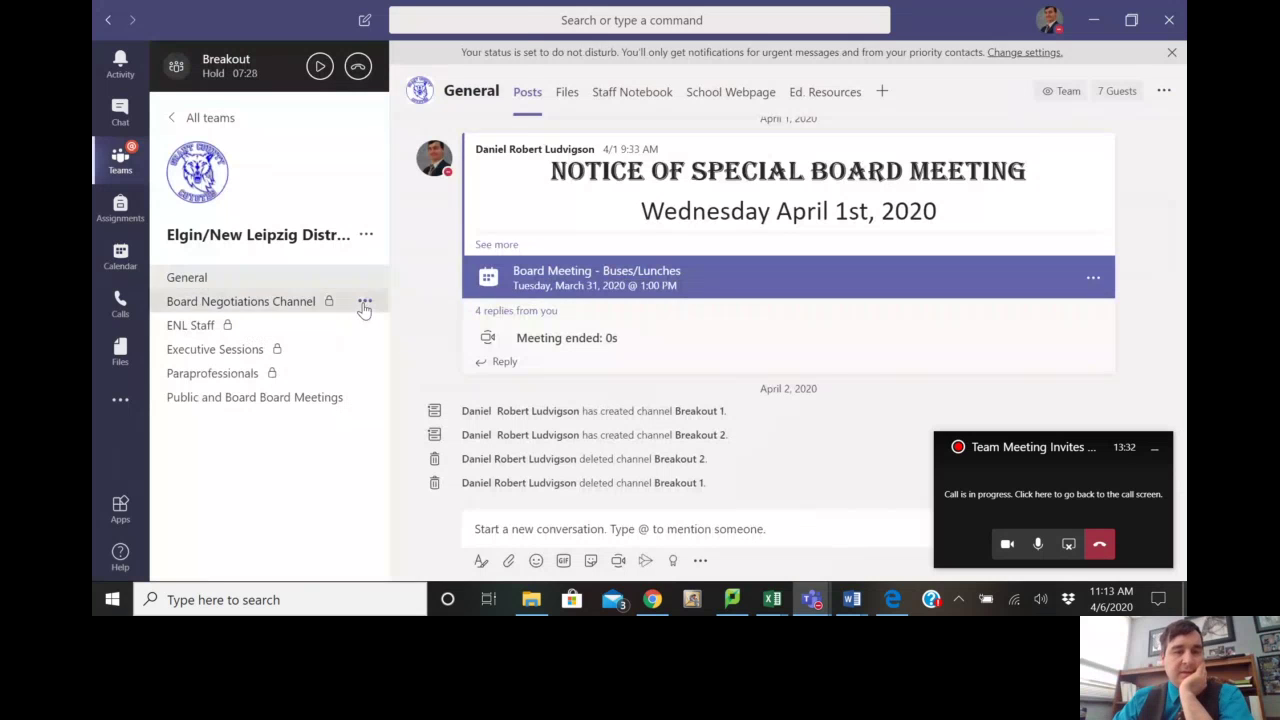
- Open the Board Negotiations Channel, check its member list and close the list again
left_click(365, 303)
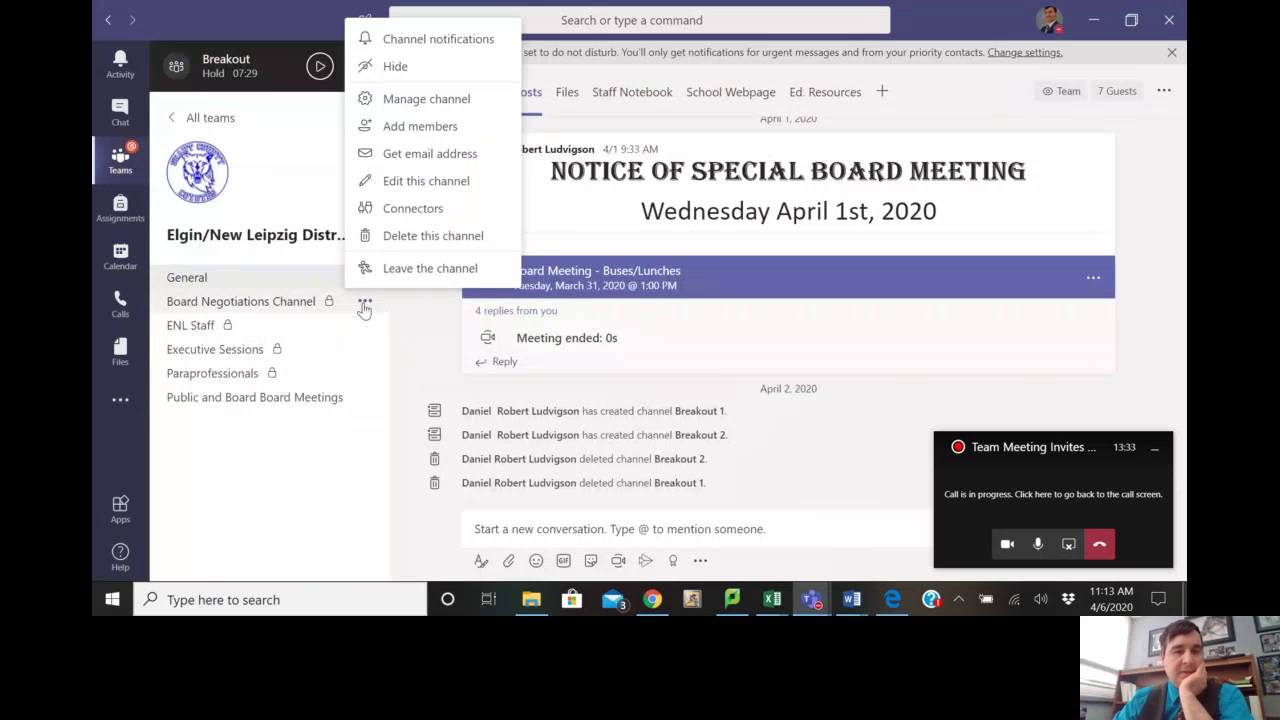
left_click(297, 304)
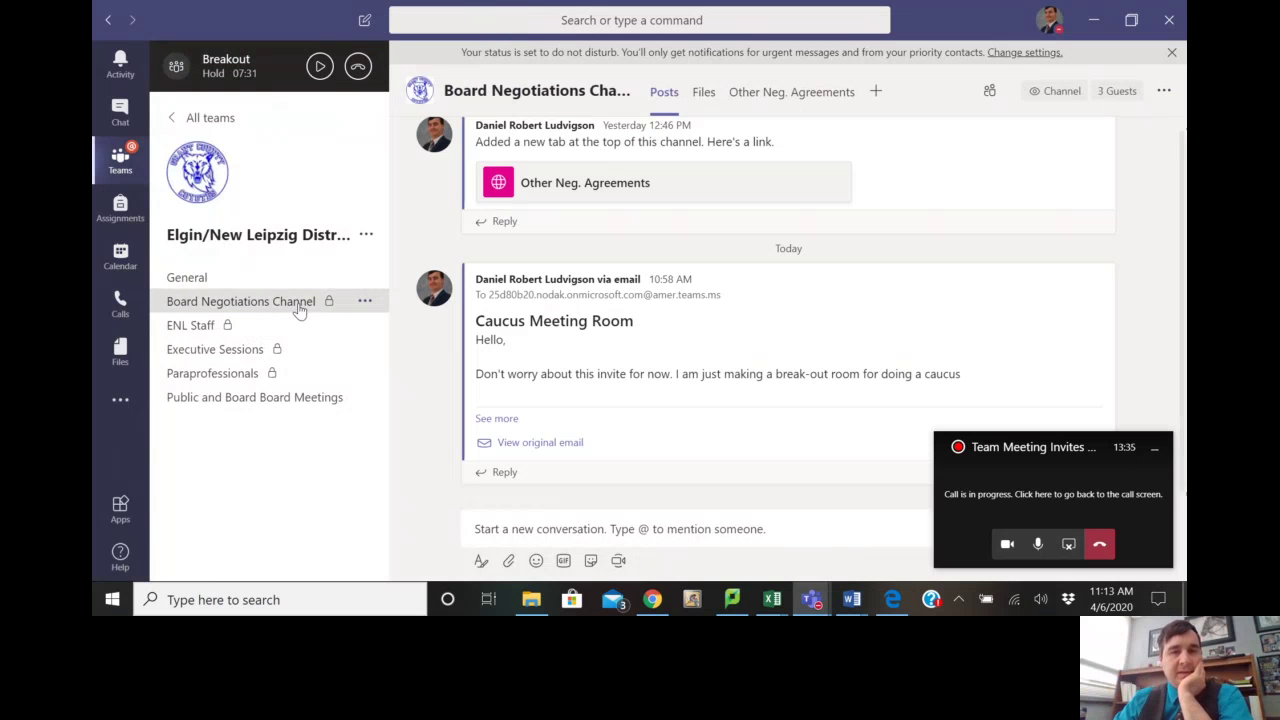
left_click(988, 92)
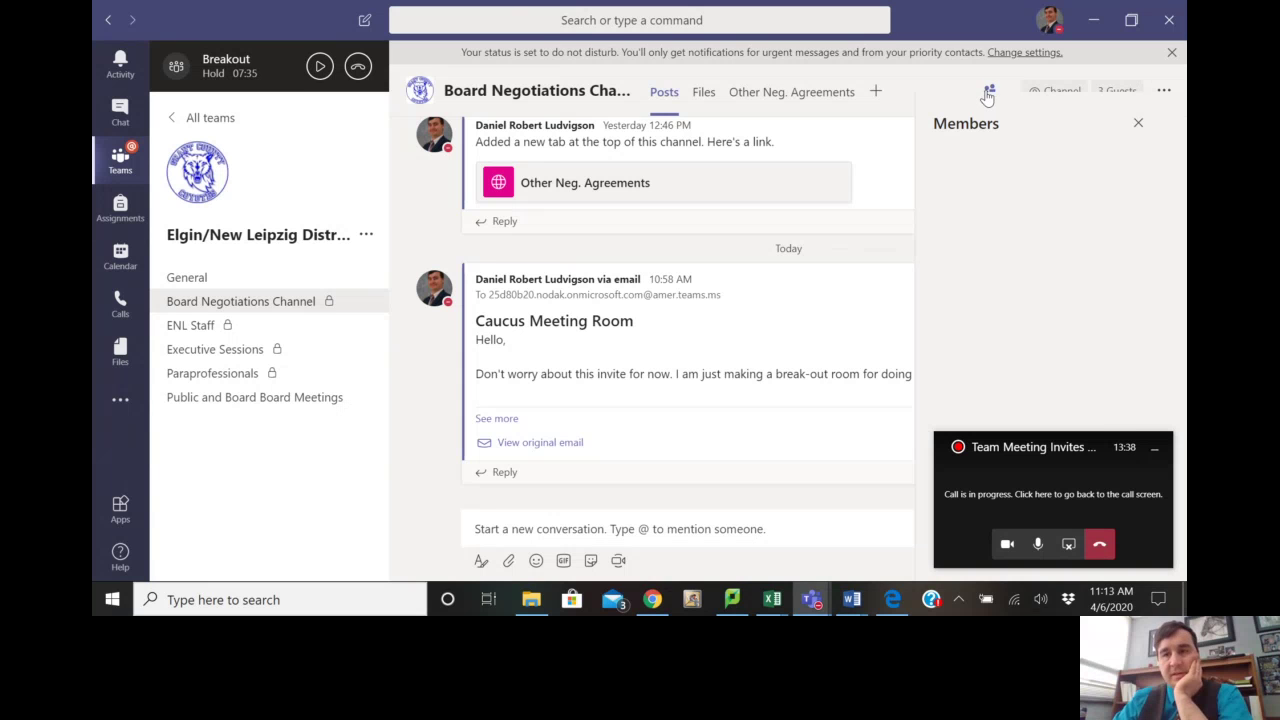
left_click(1140, 118)
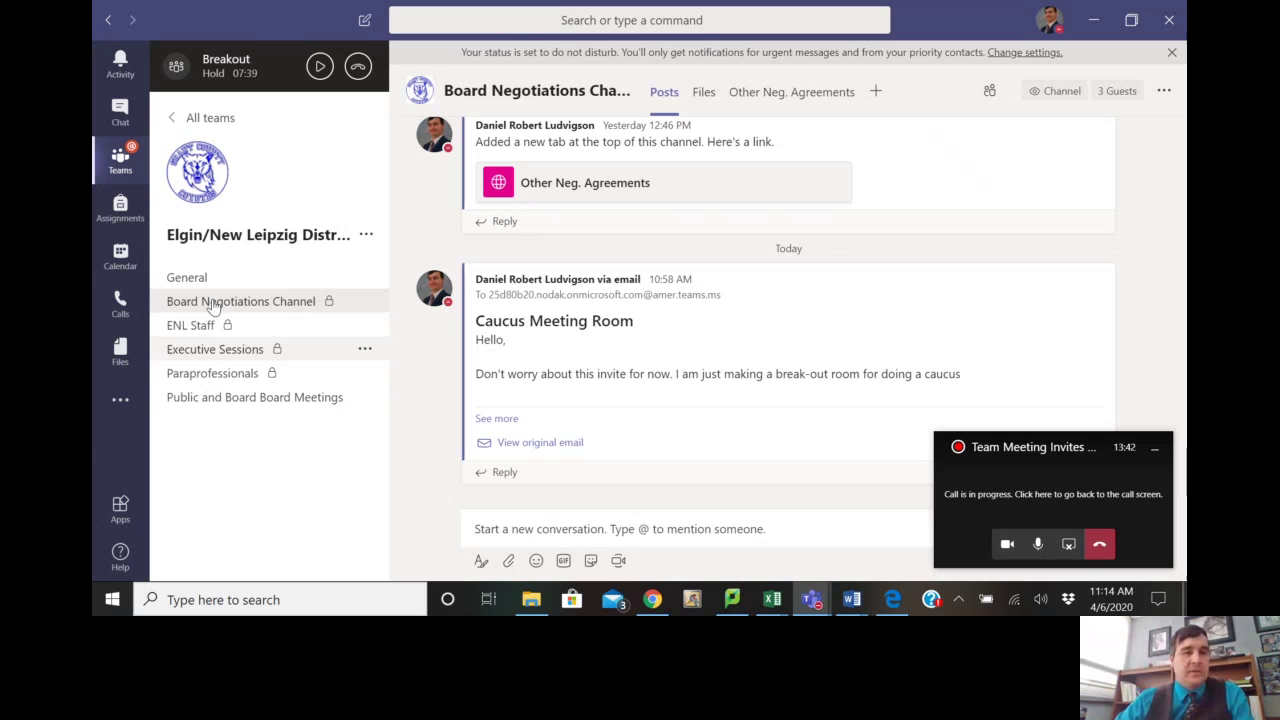
- Return to the calendar to view the week's scheduled meetings
left_click(121, 256)
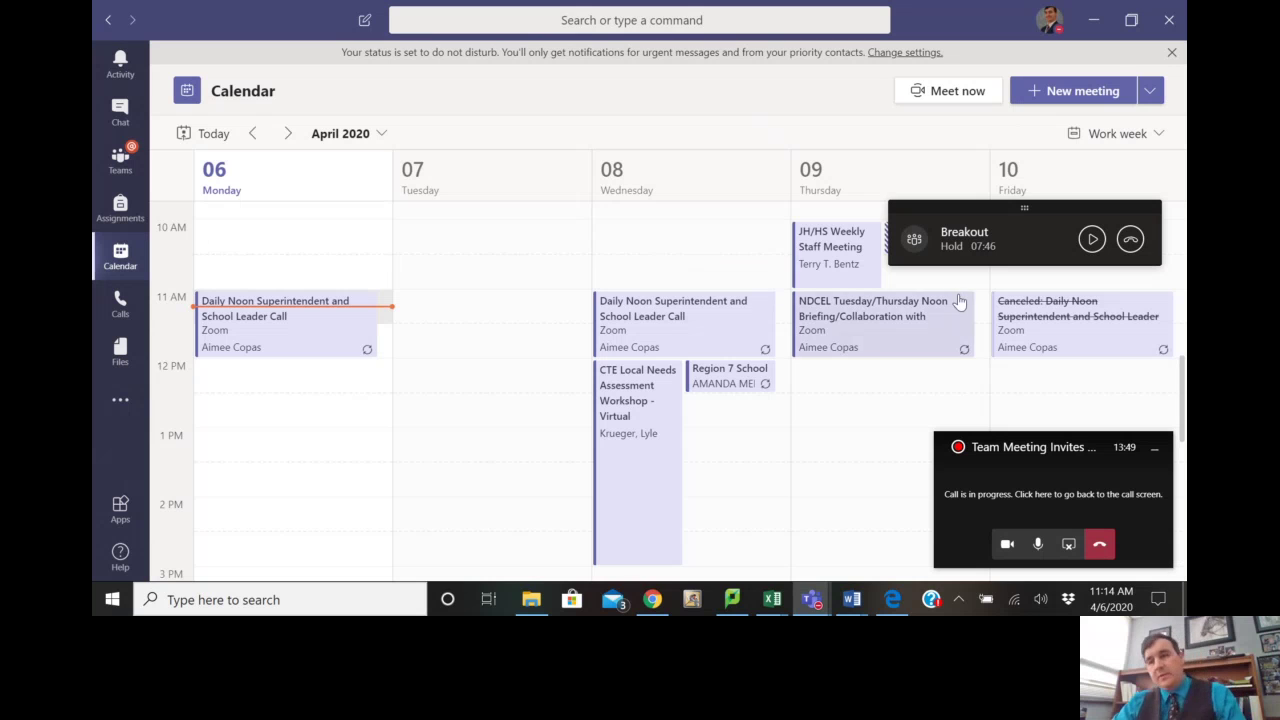
left_click_drag(1051, 202, 296, 70)
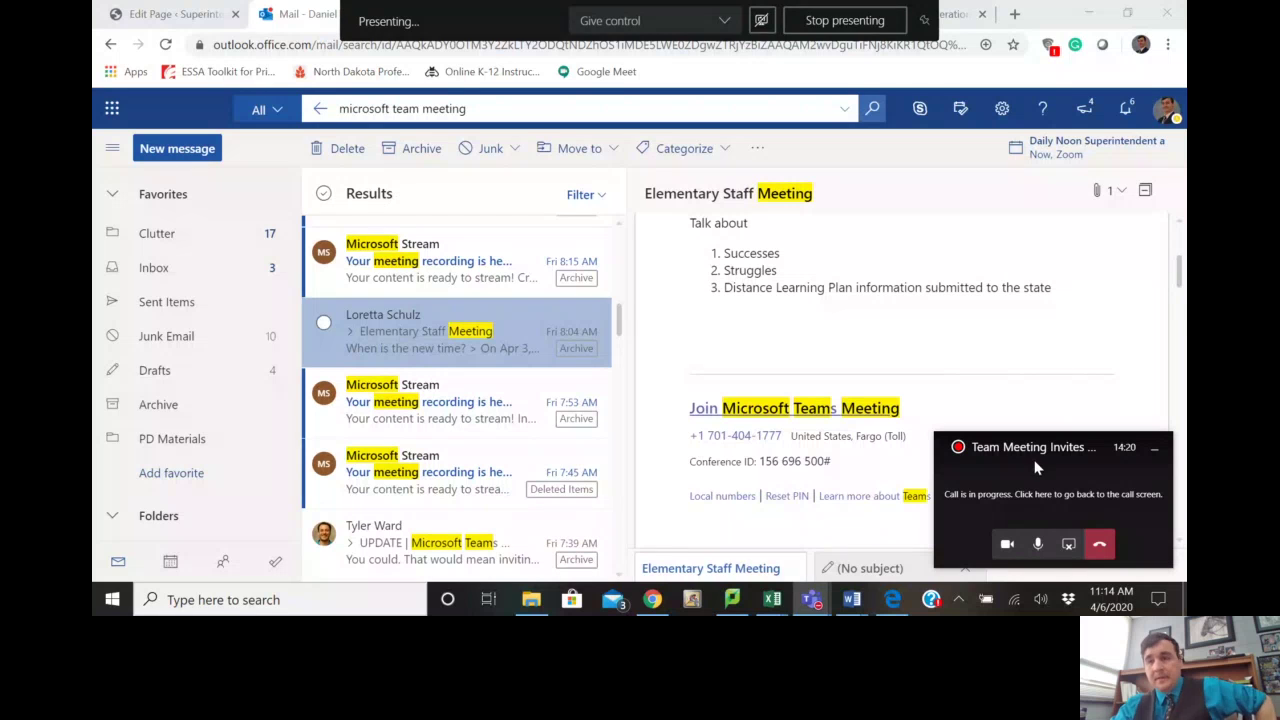
- Go back to the in-progress Team Meeting Invites call and open its additional call options
left_click(1052, 483)
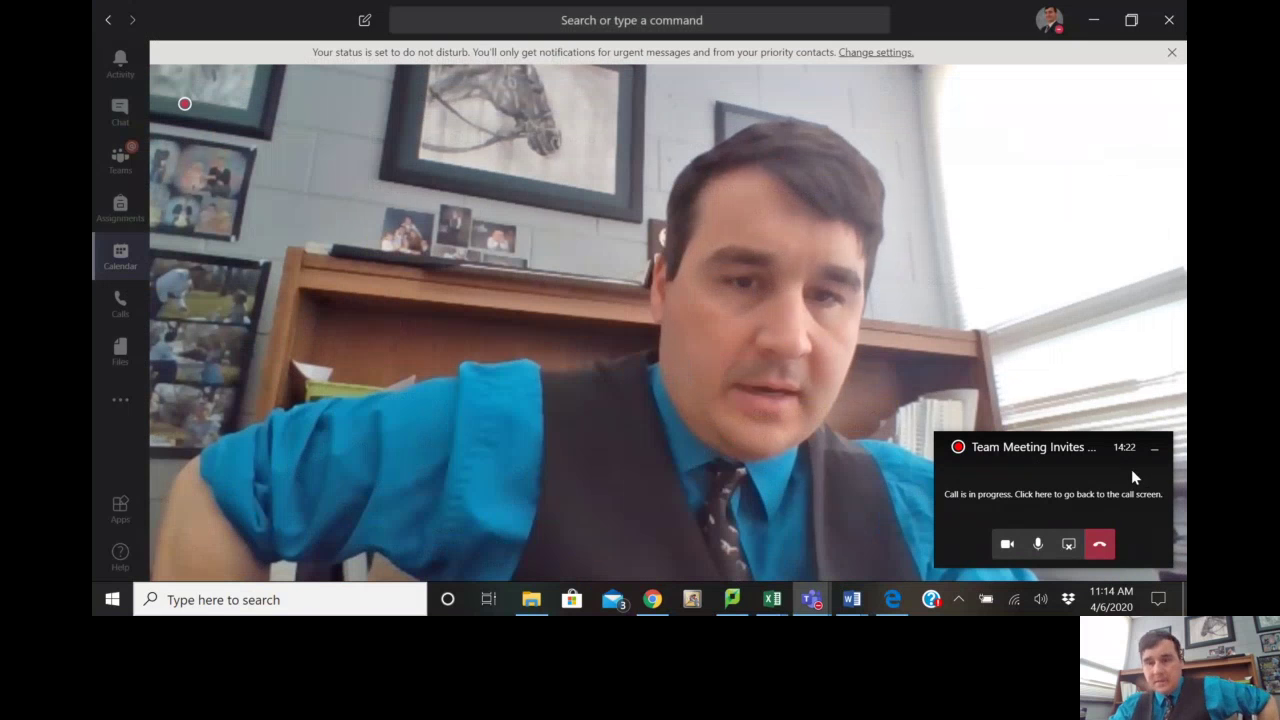
mouse_move(1022, 393)
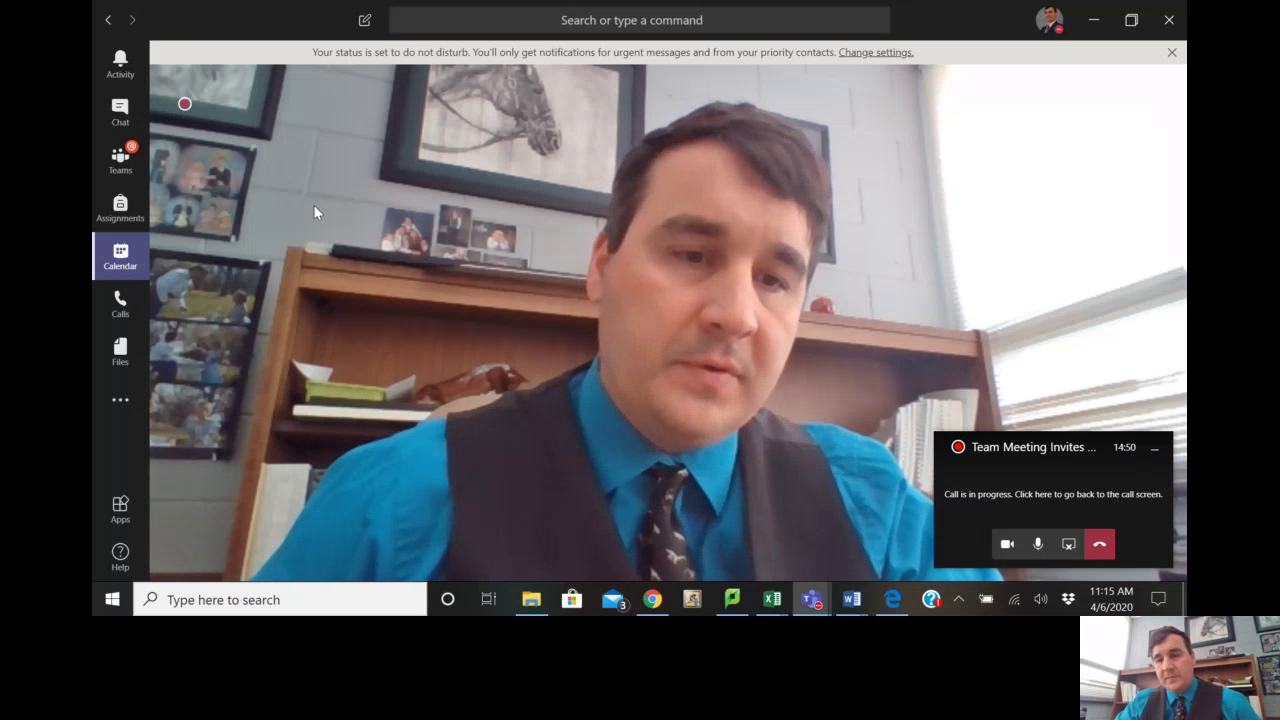
mouse_move(765, 343)
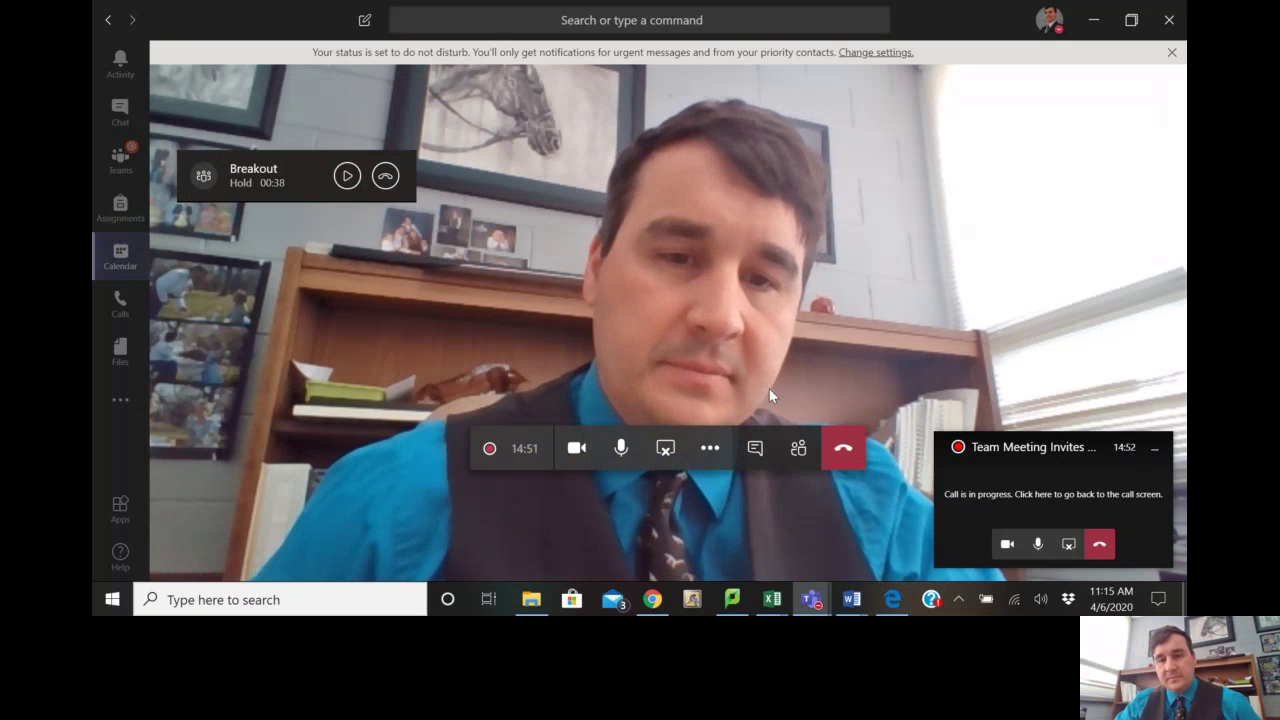
left_click(712, 447)
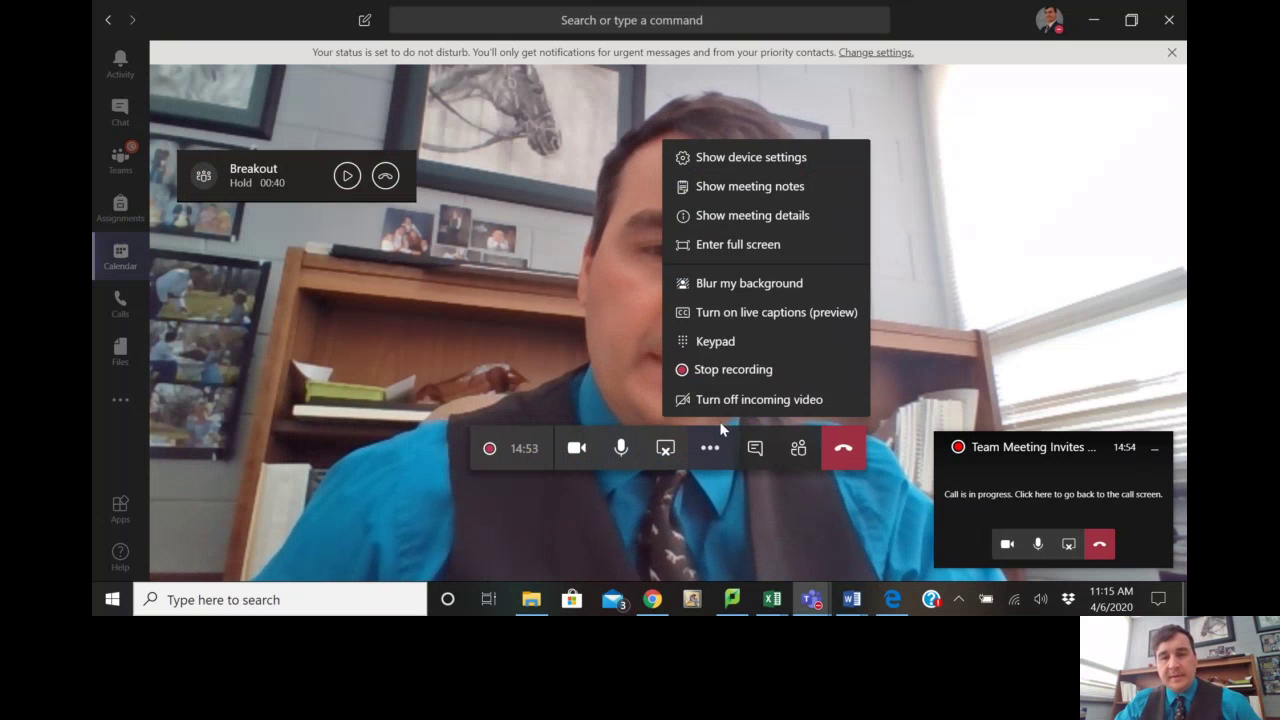